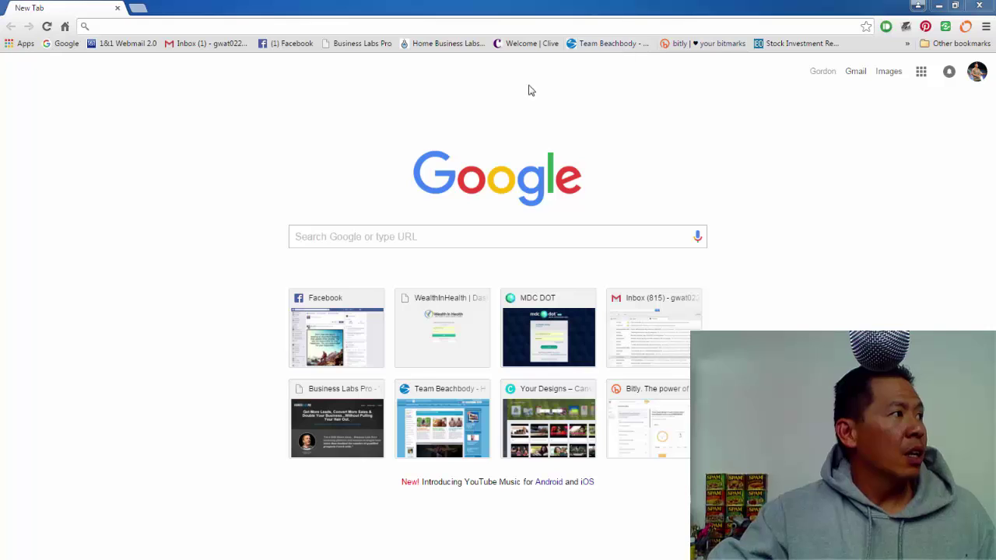
# Step: Load Facebook, open the Wealth In Health Team group, and scroll to the I LOVE MY BOSS banner post
pyautogui.click(288, 44)
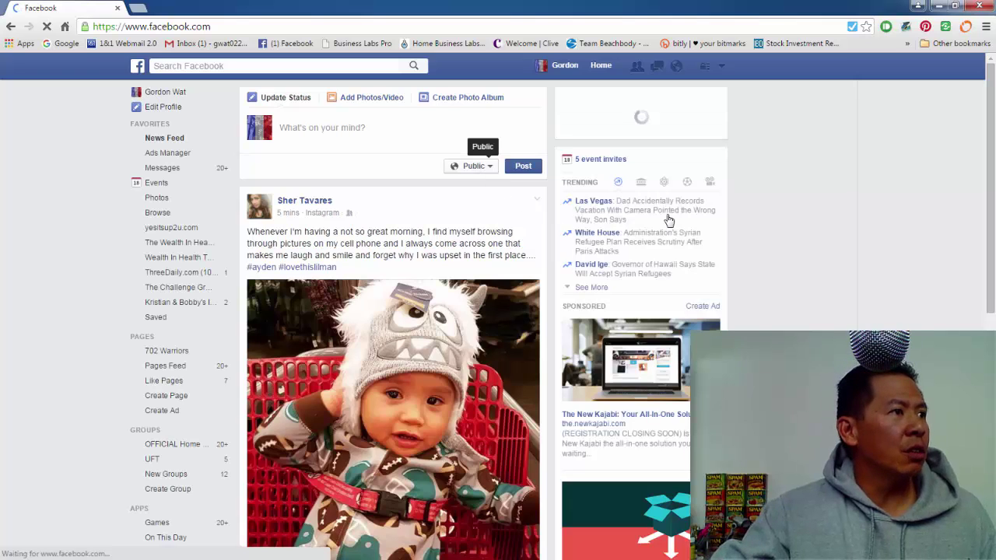
pyautogui.click(185, 245)
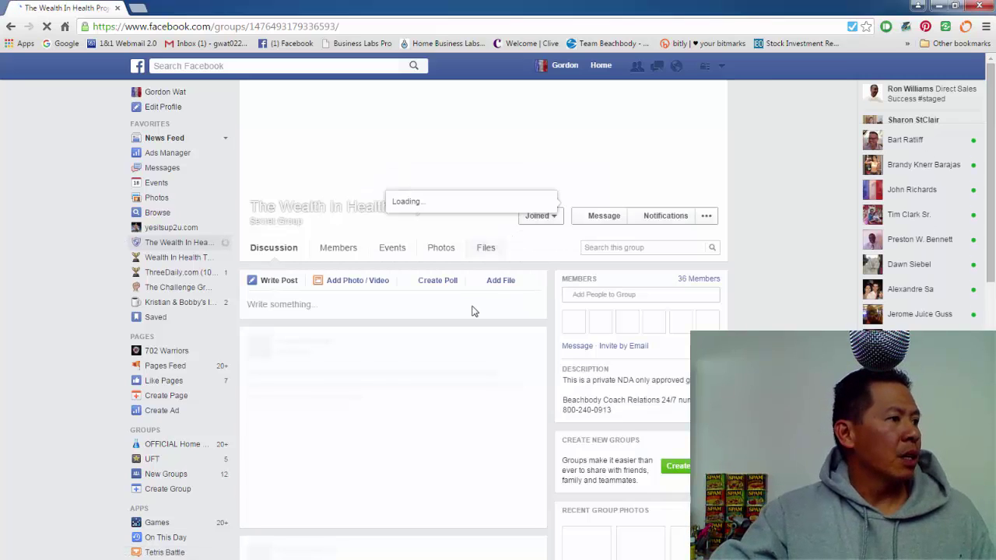
pyautogui.click(179, 258)
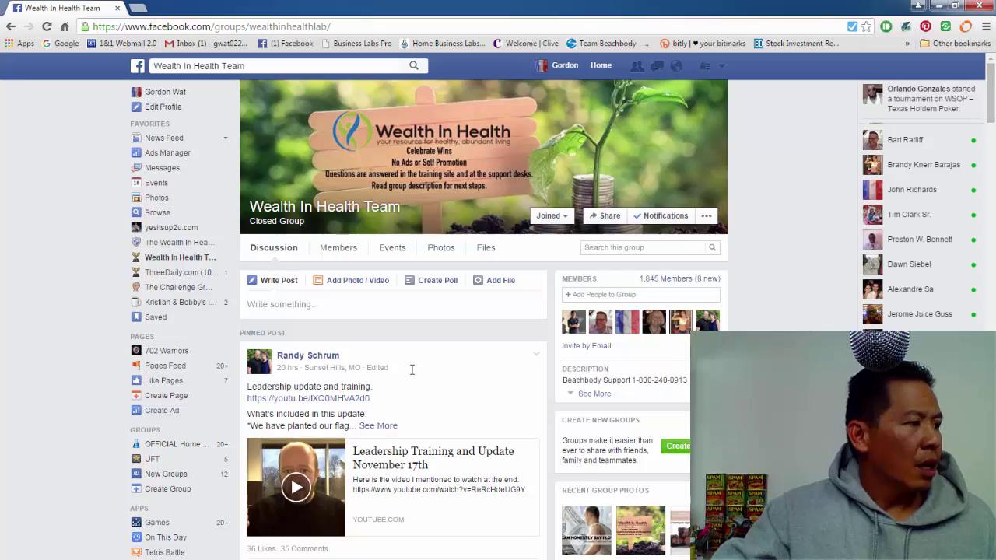
pyautogui.scroll(-10, 447, 350)
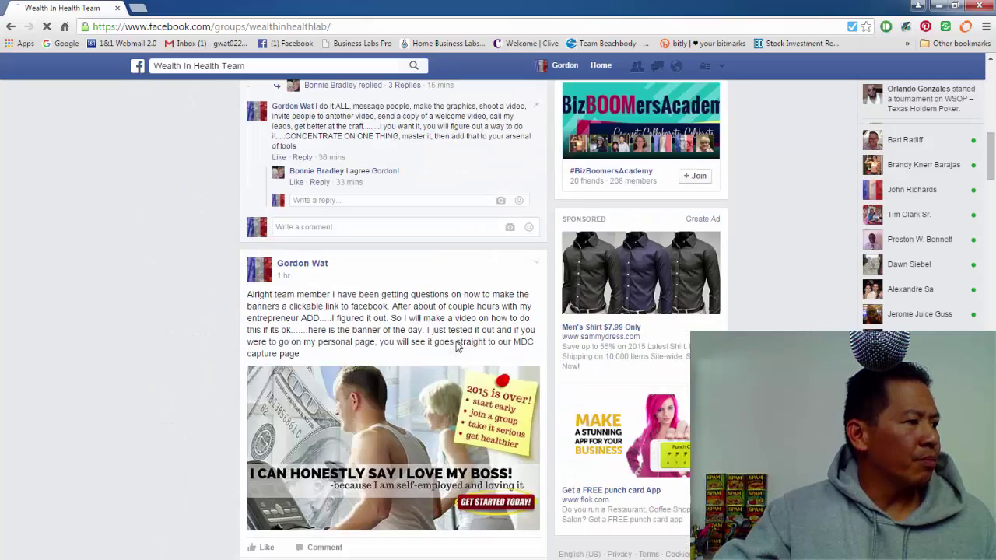
pyautogui.scroll(-2, 440, 405)
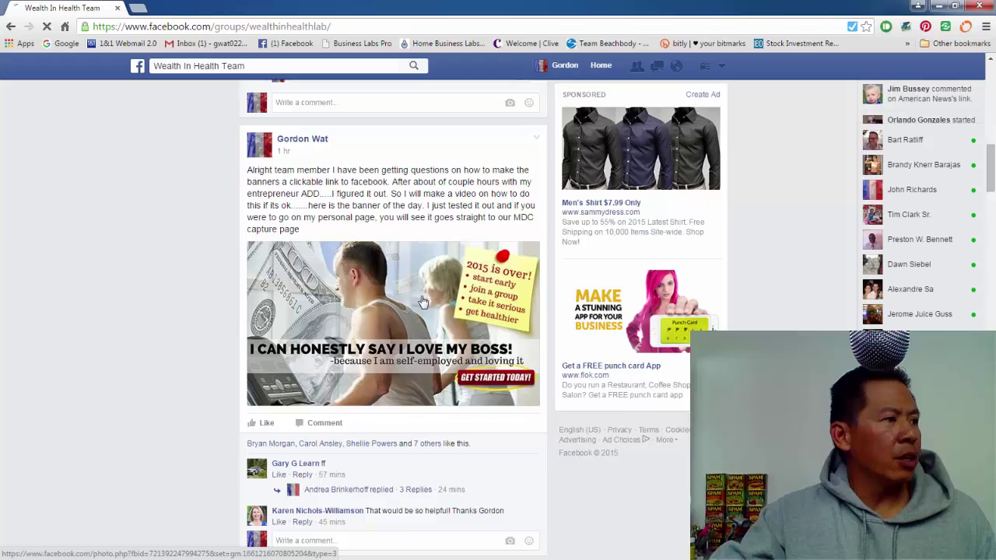
# Step: Open the I LOVE MY BOSS banner in the photo viewer and save the image to the computer
pyautogui.click(423, 301)
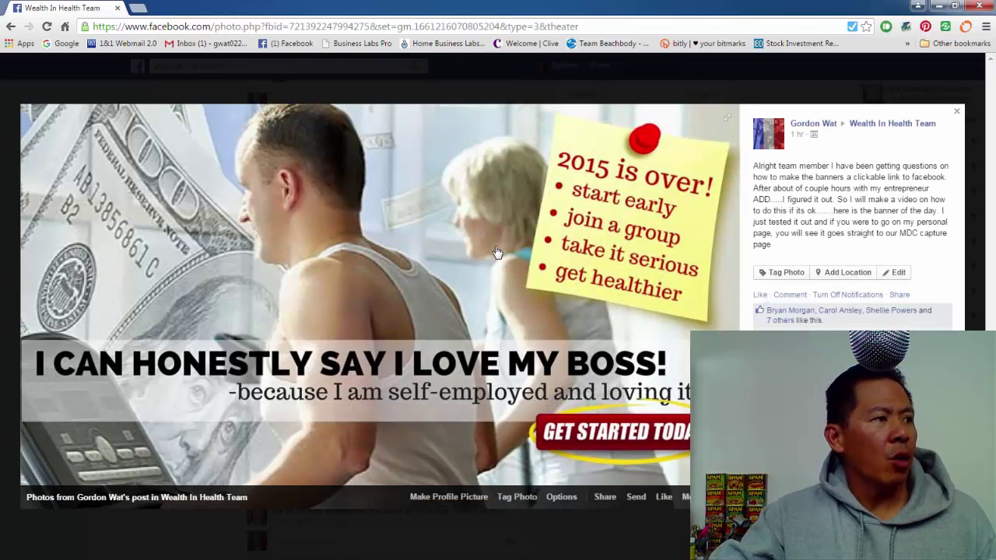
pyautogui.rightClick(501, 195)
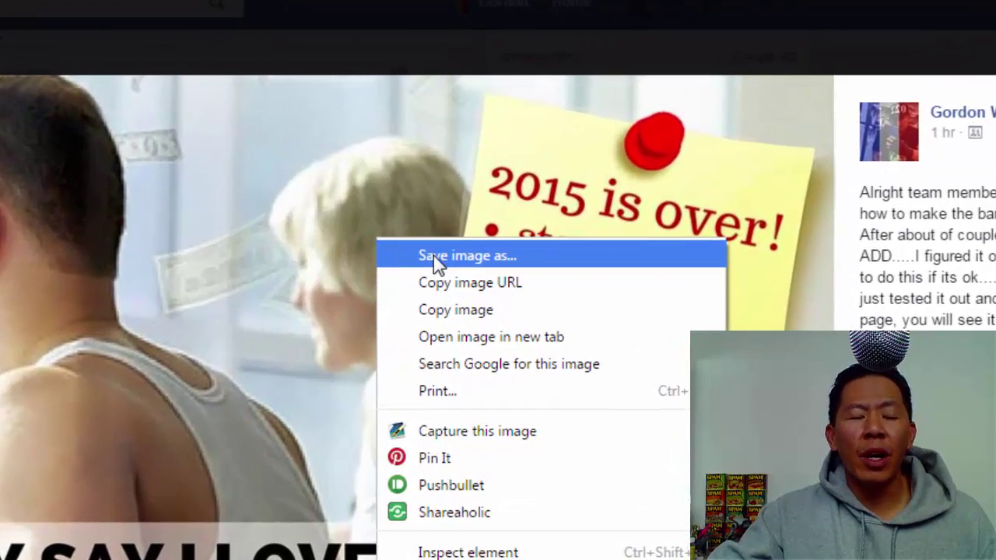
pyautogui.click(438, 263)
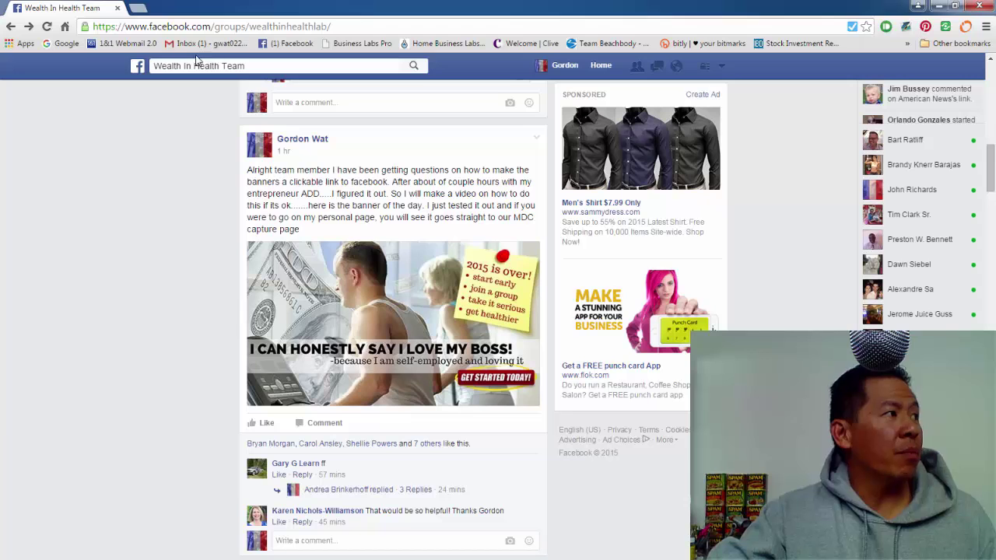
# Step: Open a new browser tab, then return to Facebook and go to your personal profile
pyautogui.click(137, 8)
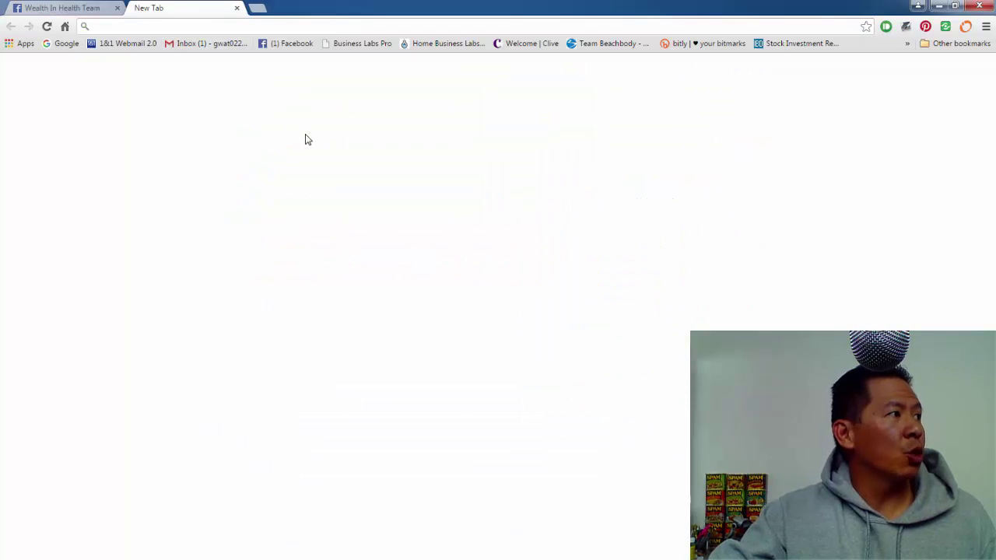
pyautogui.click(89, 9)
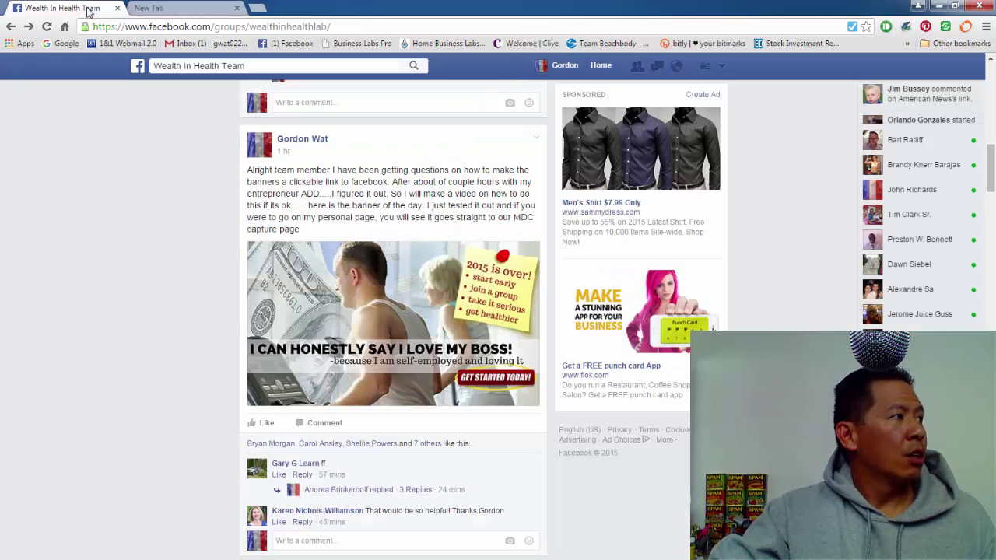
pyautogui.click(565, 68)
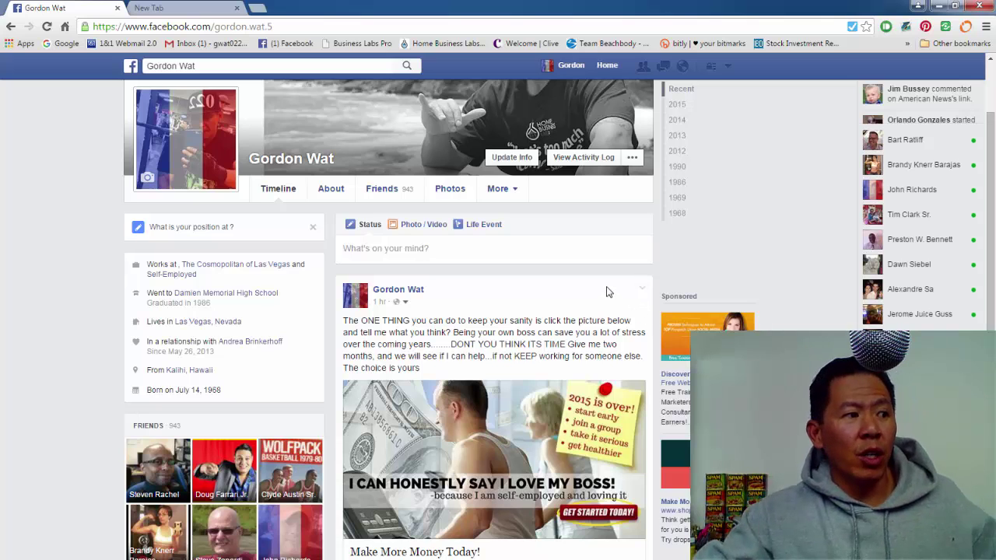
pyautogui.scroll(-2, 584, 299)
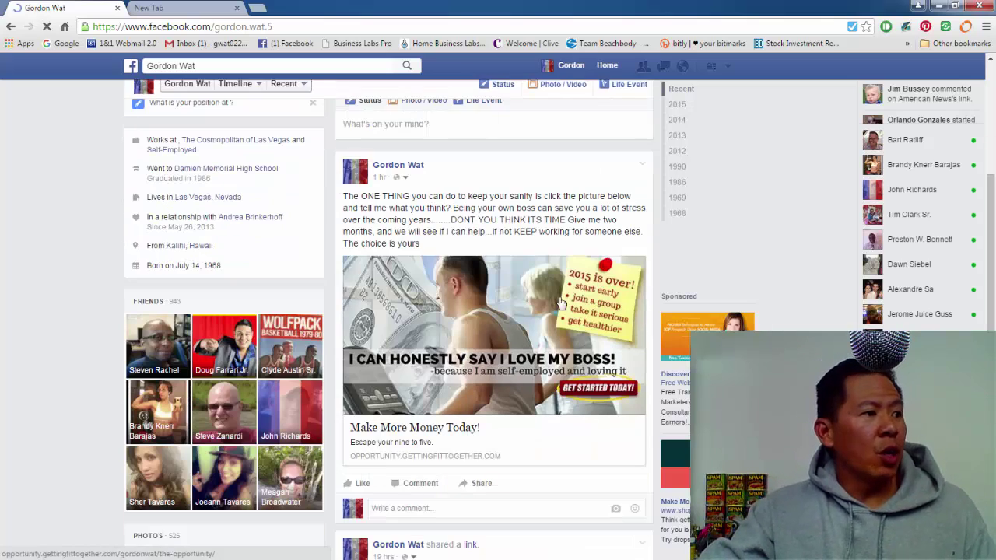
# Step: Follow the profile post's banner to the Make More Money Today page, close it, and return to the new tab
pyautogui.click(510, 305)
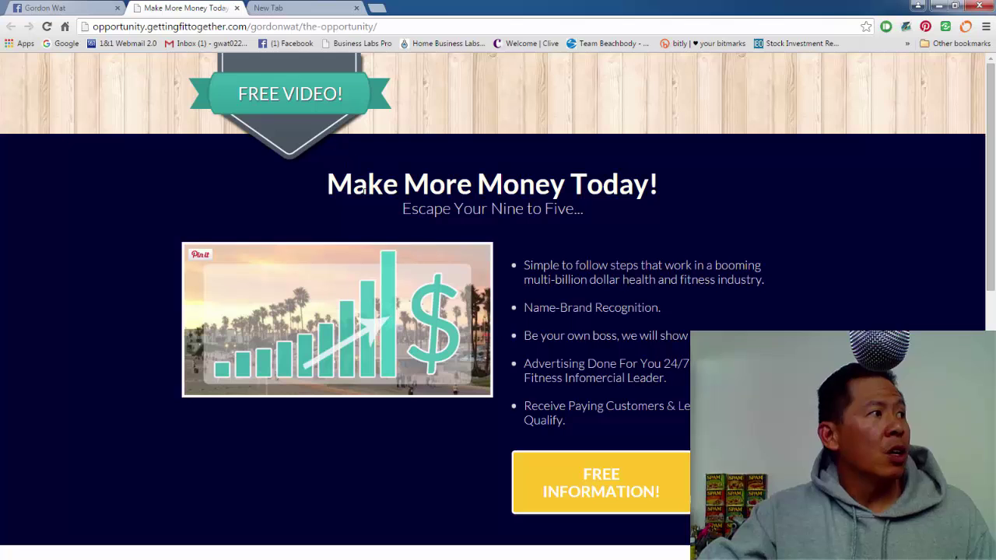
pyautogui.click(236, 8)
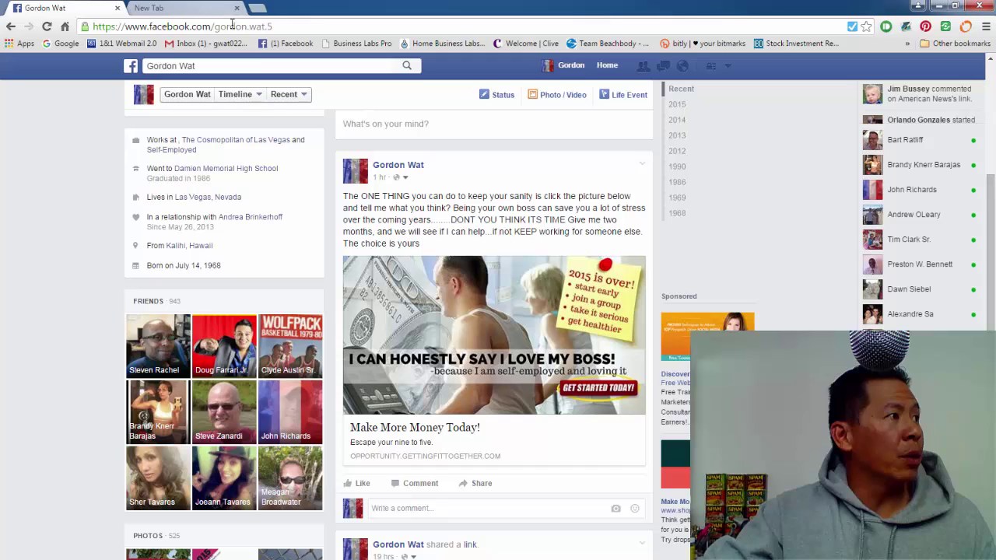
pyautogui.click(207, 9)
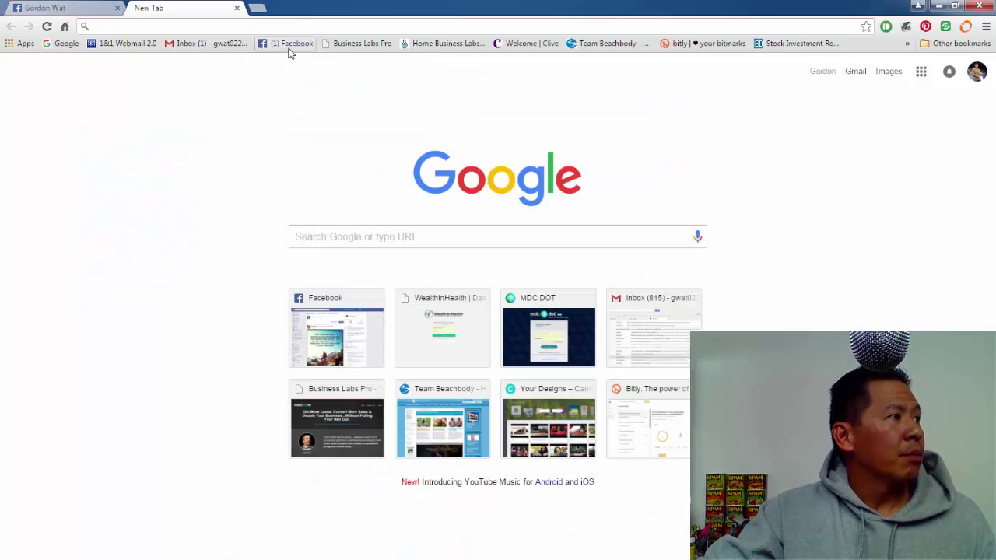
# Step: Load Facebook in the new tab, review the yesitsup2u.com page's banner post, and open another tab
pyautogui.click(289, 47)
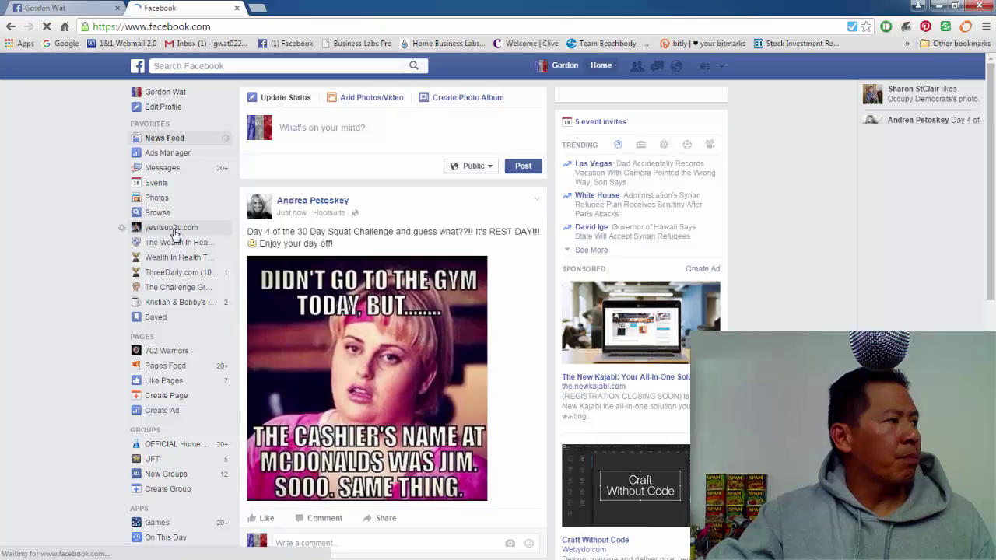
pyautogui.click(176, 230)
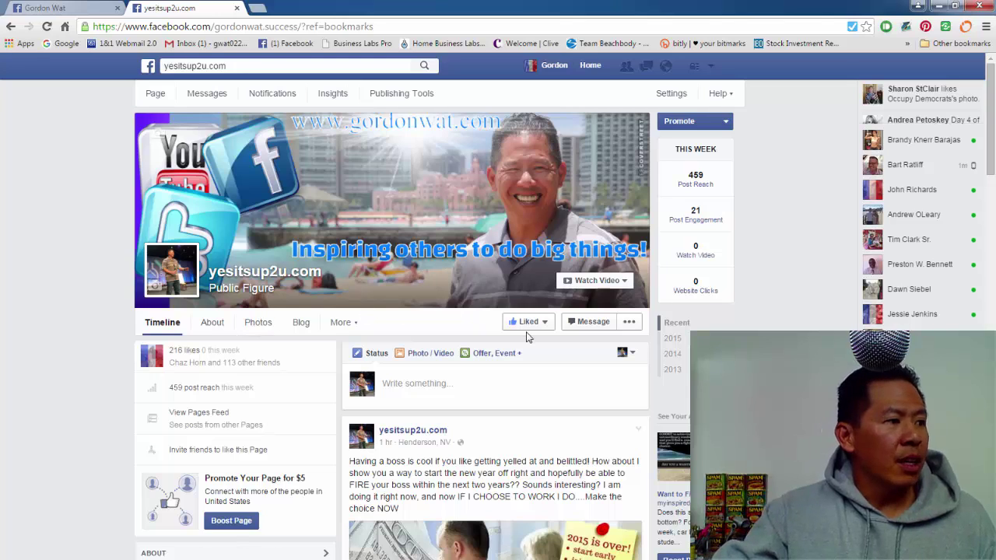
pyautogui.scroll(-2, 557, 327)
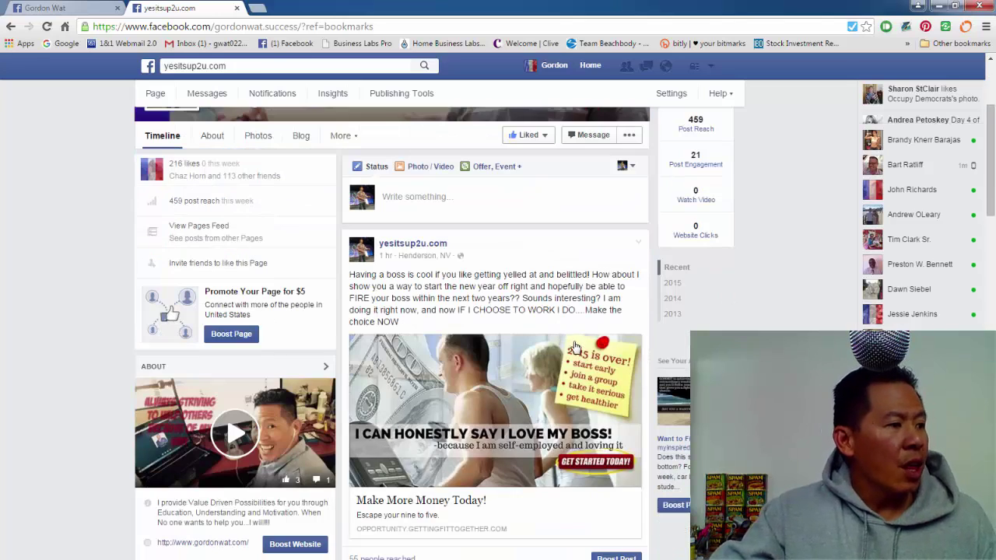
pyautogui.scroll(-2, 541, 393)
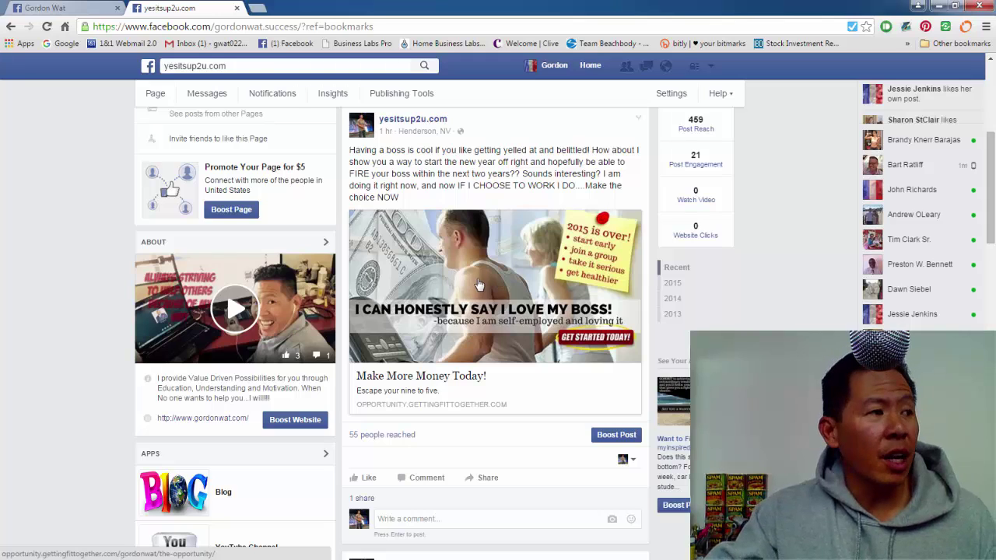
pyautogui.scroll(2, 538, 334)
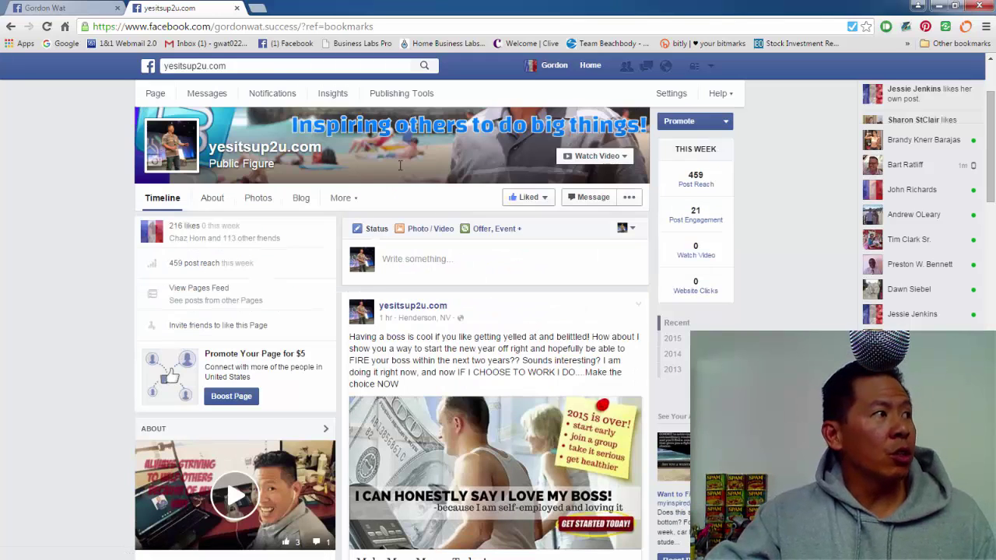
pyautogui.click(260, 7)
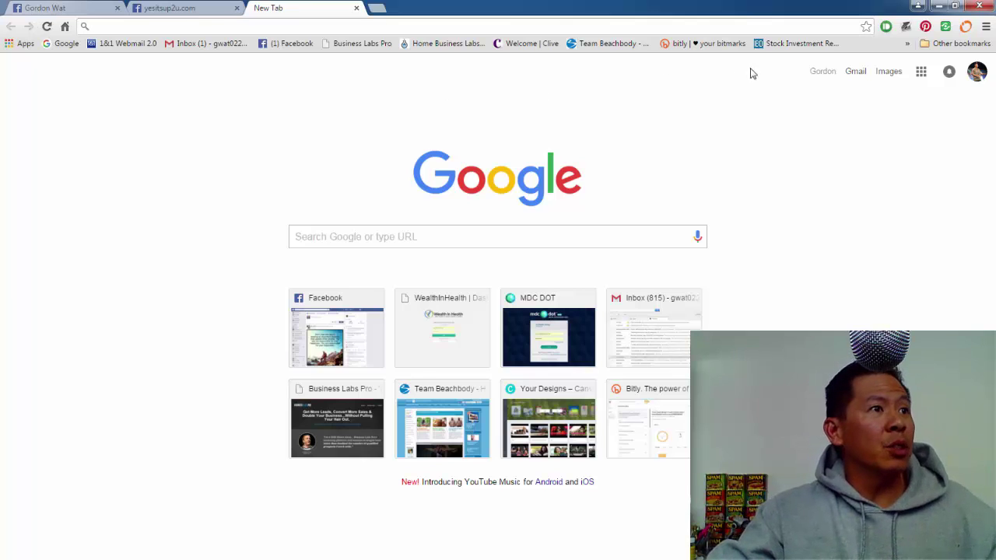
# Step: Sign in to MDC DOT from the bookmarks overflow list
pyautogui.click(907, 44)
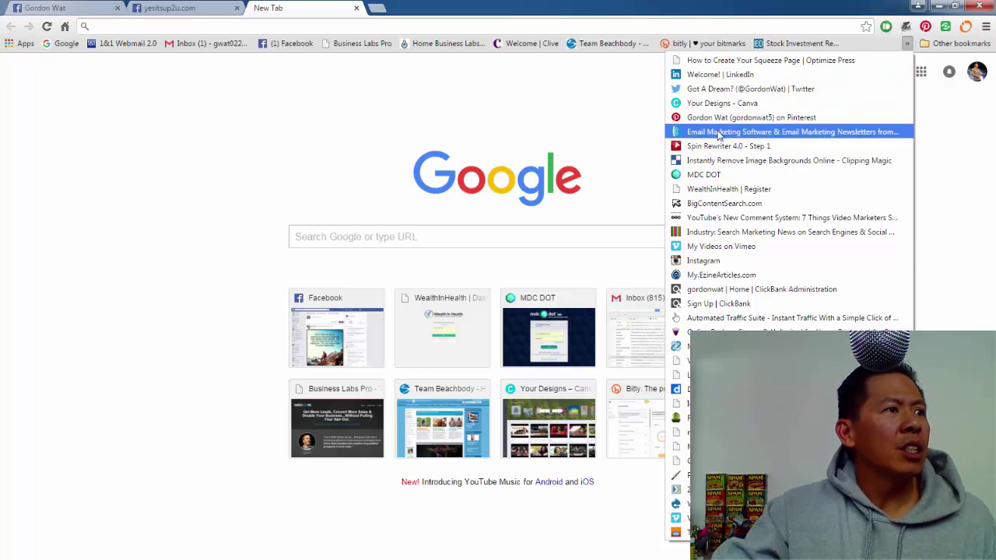
pyautogui.click(715, 179)
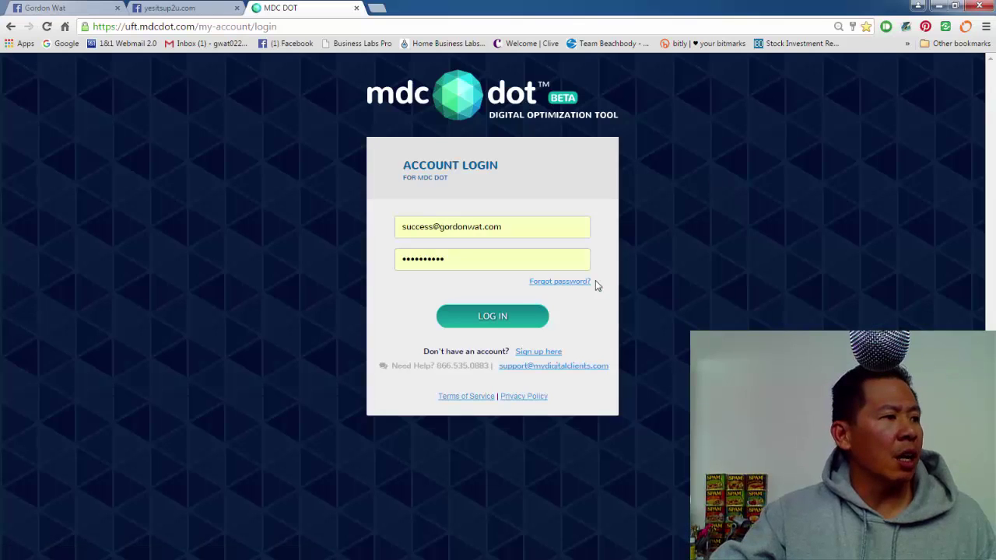
pyautogui.click(492, 317)
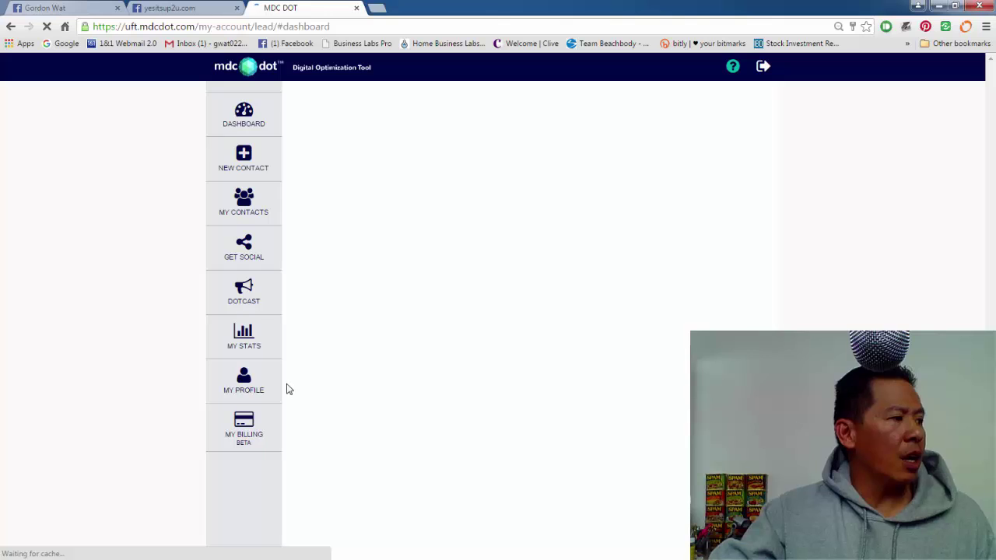
# Step: On My Profile, expand the landing pages list and open the New Beachbody On-Demand Sales Page
pyautogui.click(241, 387)
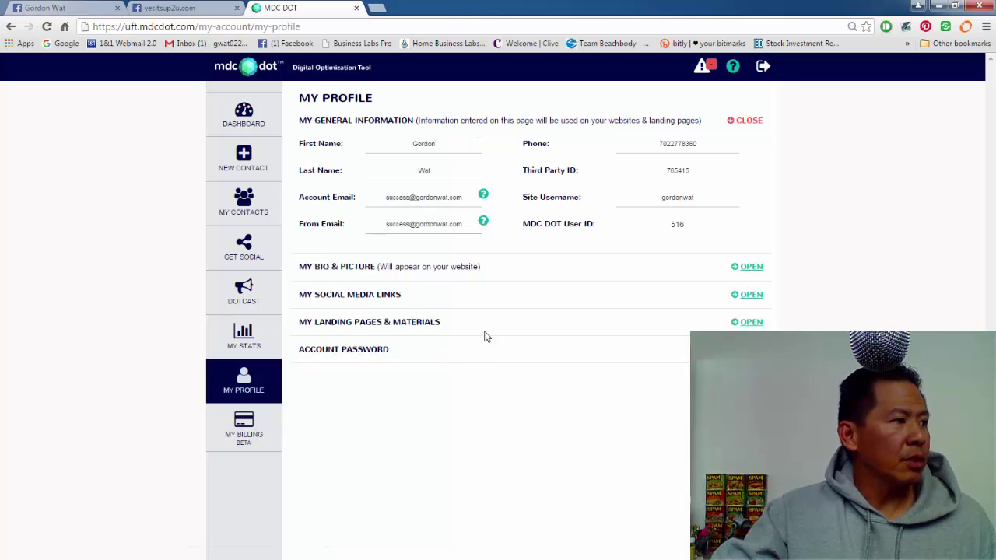
pyautogui.click(747, 323)
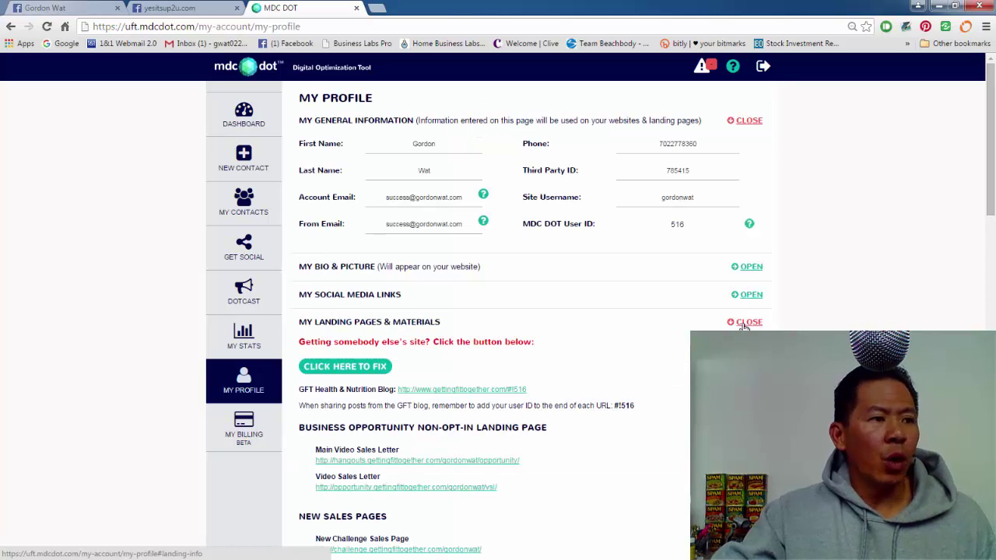
pyautogui.scroll(-3, 652, 345)
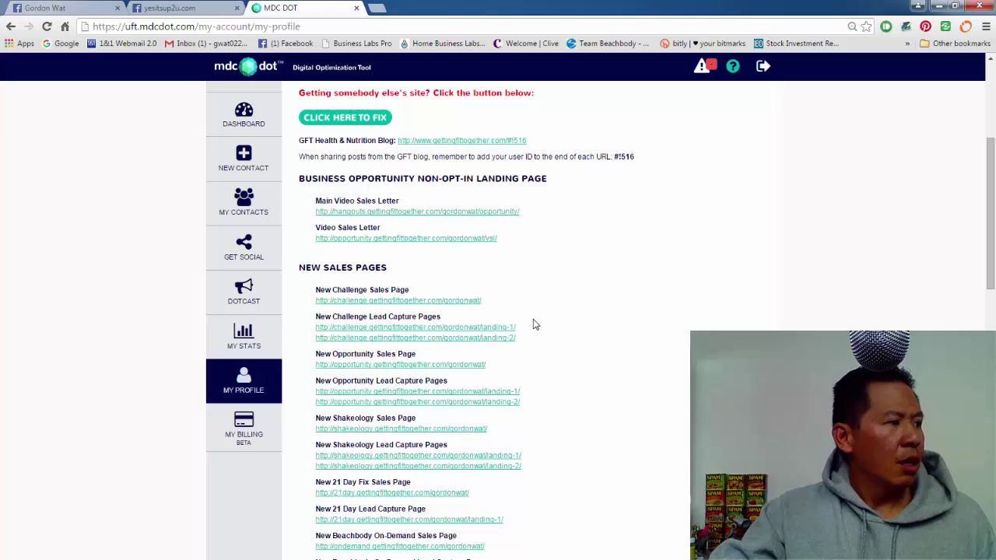
pyautogui.scroll(-1, 556, 377)
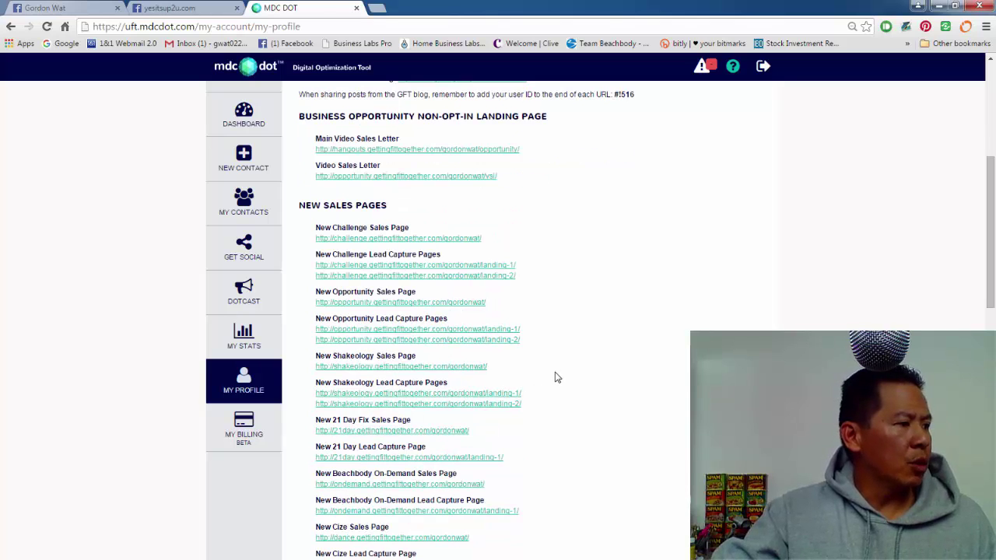
pyautogui.scroll(-2, 584, 394)
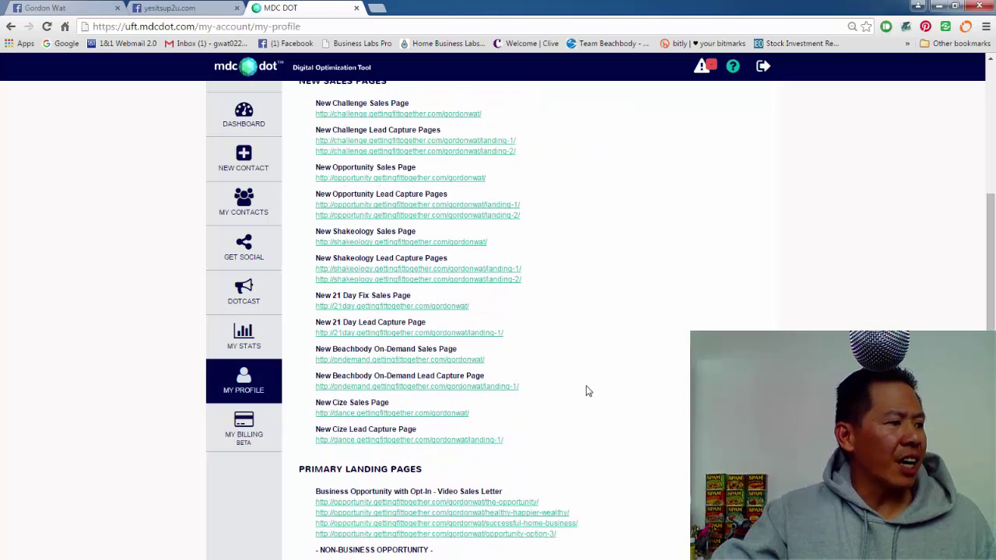
pyautogui.click(395, 363)
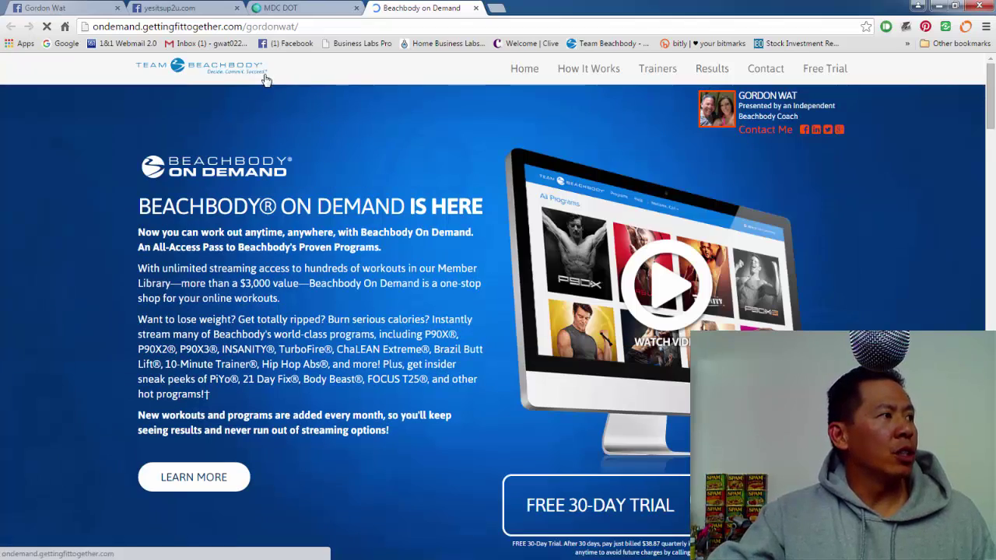
# Step: Copy the Beachbody On Demand sales page URL and return to the yesitsup2u.com Facebook tab
pyautogui.moveTo(288, 27); pyautogui.dragTo(87, 27)
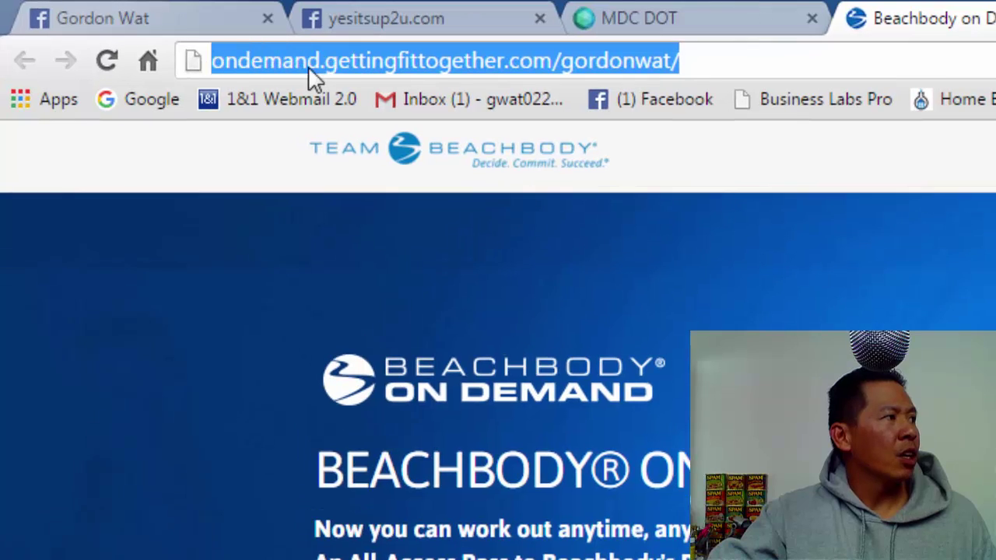
pyautogui.rightClick(331, 67)
pyautogui.click(400, 172)
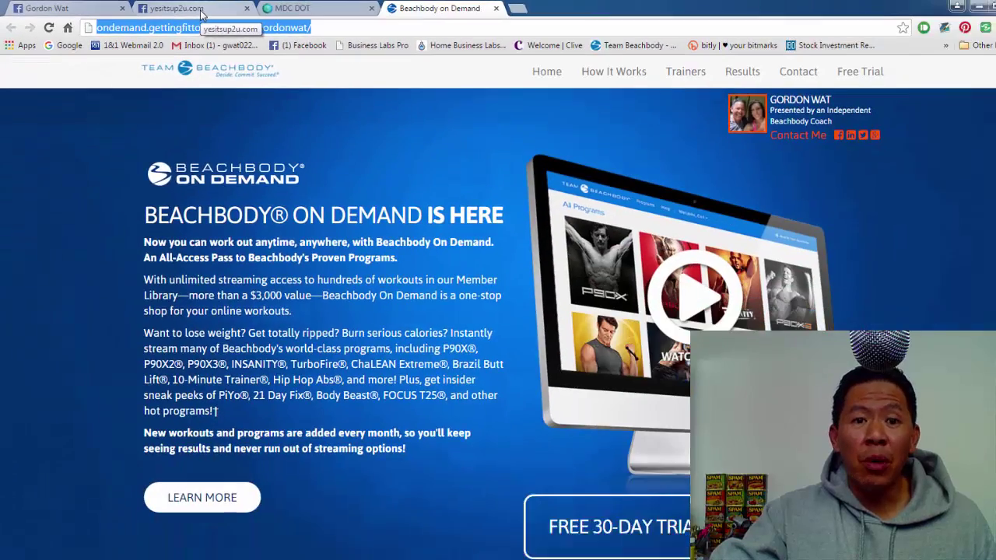
pyautogui.click(199, 9)
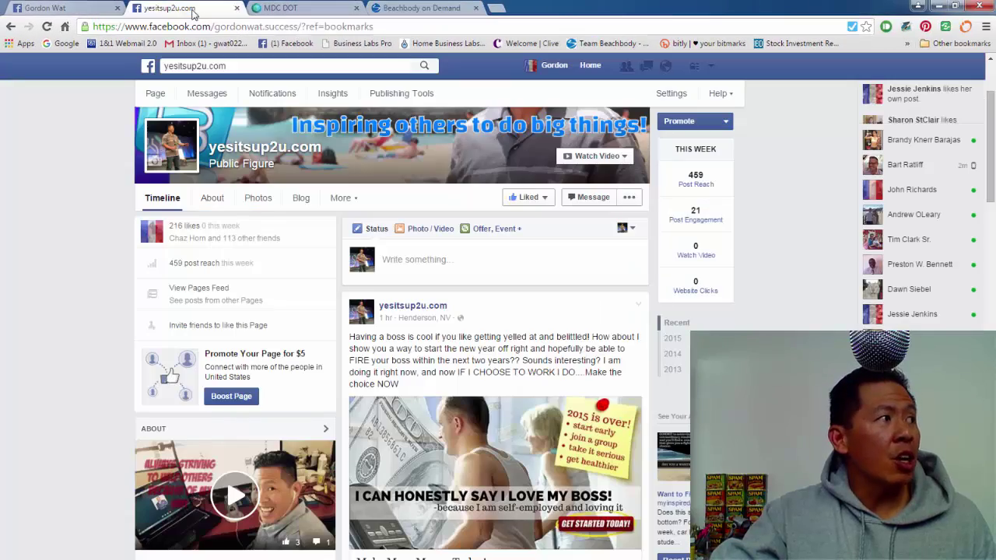
# Step: Paste the Beachbody On Demand link into a new page post and open the custom preview-image upload
pyautogui.click(455, 260)
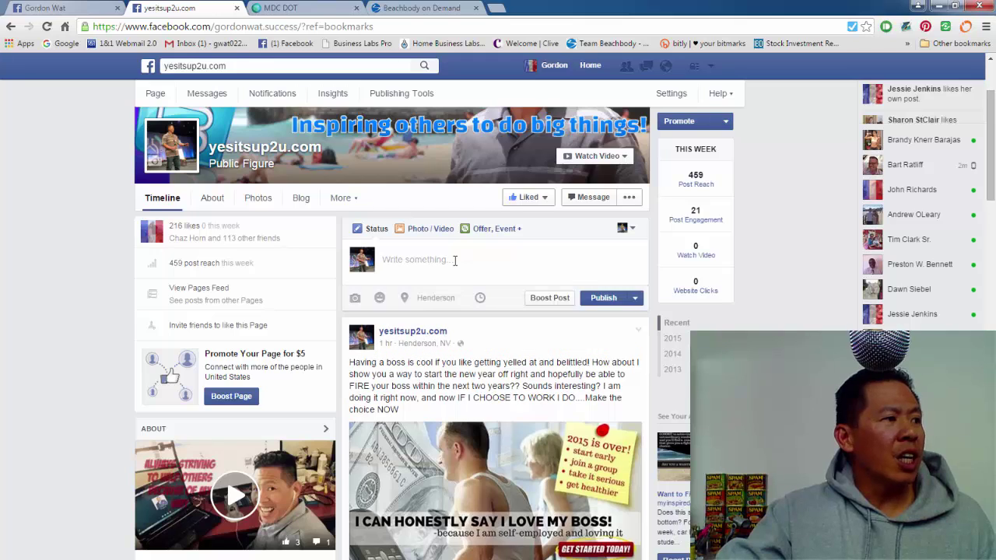
pyautogui.rightClick(455, 261)
pyautogui.click(487, 334)
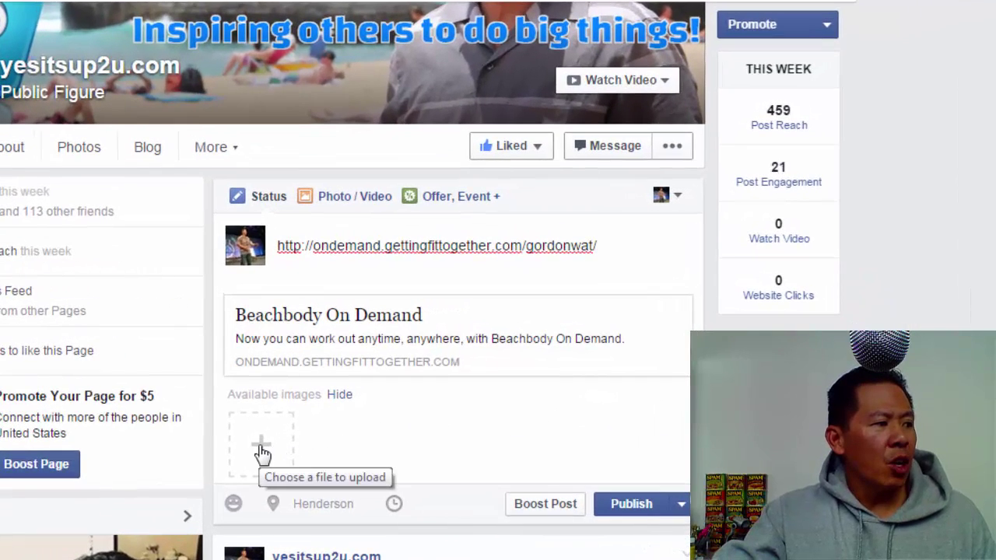
pyautogui.click(262, 453)
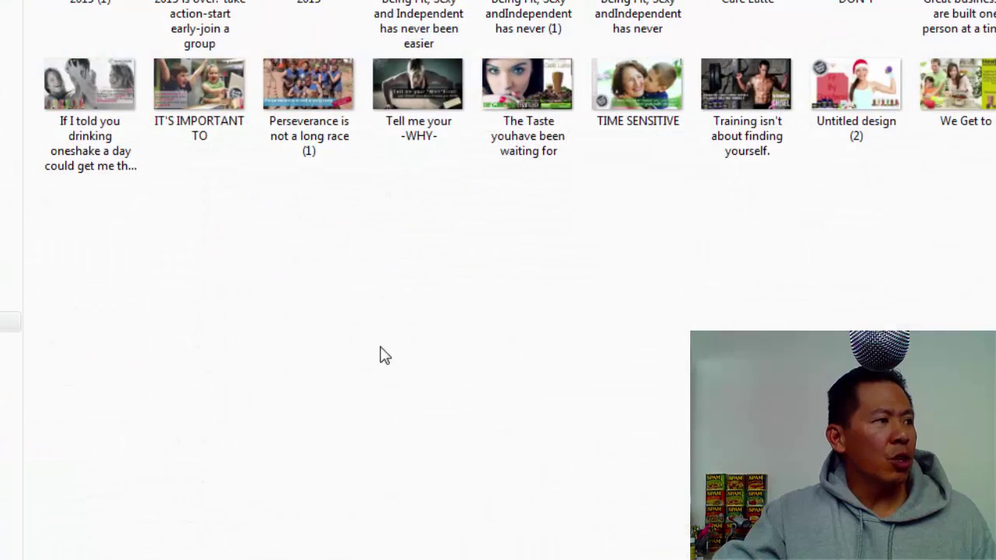
pyautogui.press('Escape')
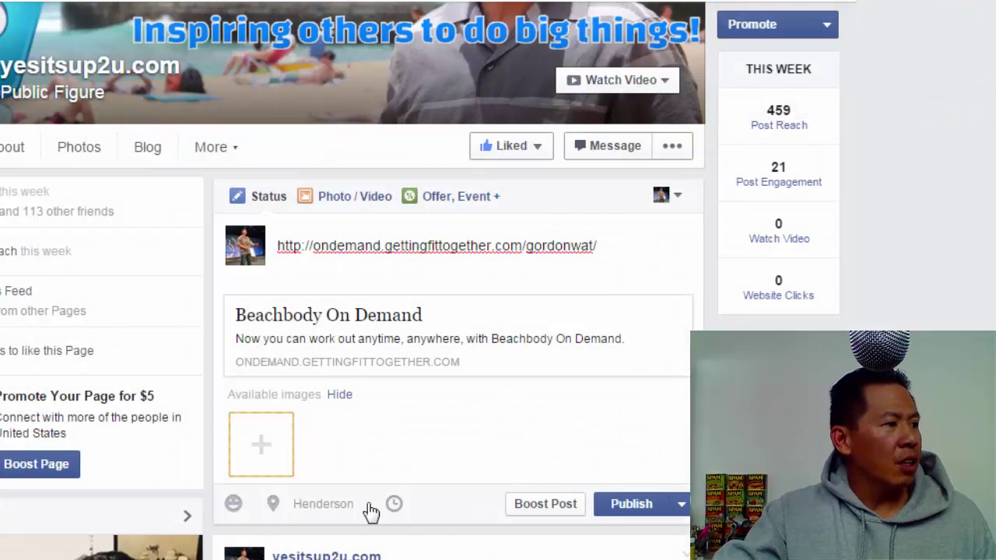
pyautogui.click(262, 450)
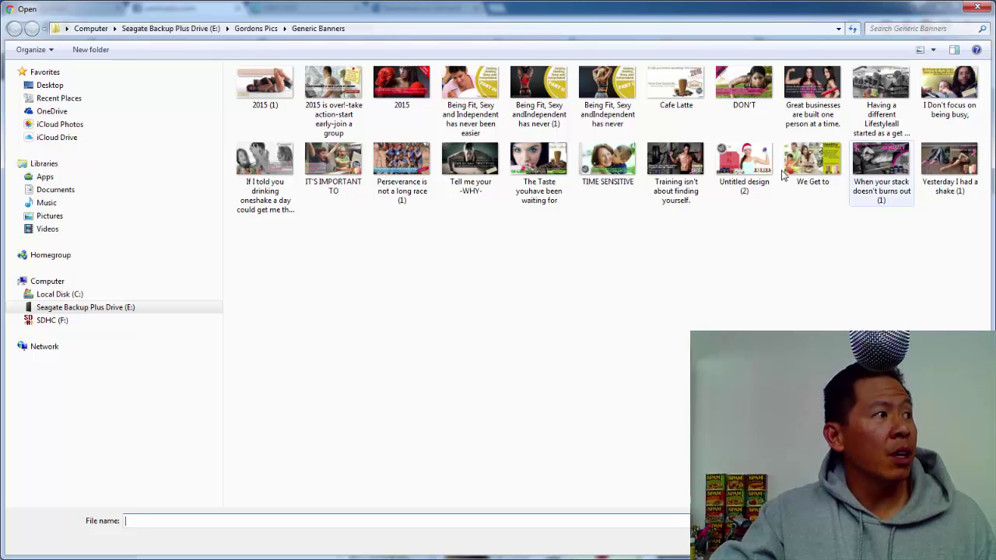
# Step: Upload the I LOVE MY BOSS banner from the Generic Banners folder as the link preview image
pyautogui.doubleClick(338, 91)
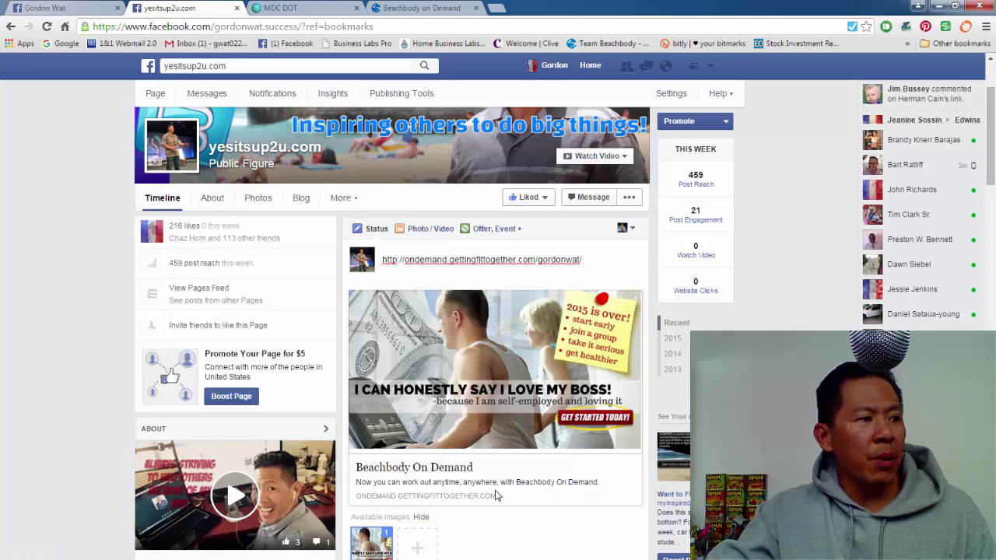
# Step: Replace the pasted URL with the caption 'what to know more about what we' and publish the post
pyautogui.moveTo(586, 260); pyautogui.dragTo(367, 264)
pyautogui.press('BackSpace')
pyautogui.write('what to know more about what we')
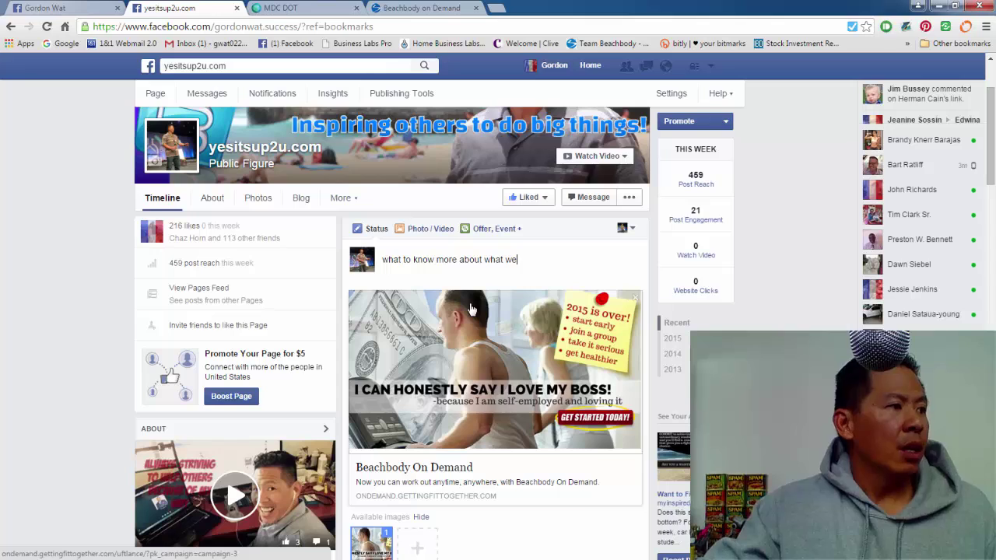
pyautogui.moveTo(523, 261); pyautogui.dragTo(387, 260)
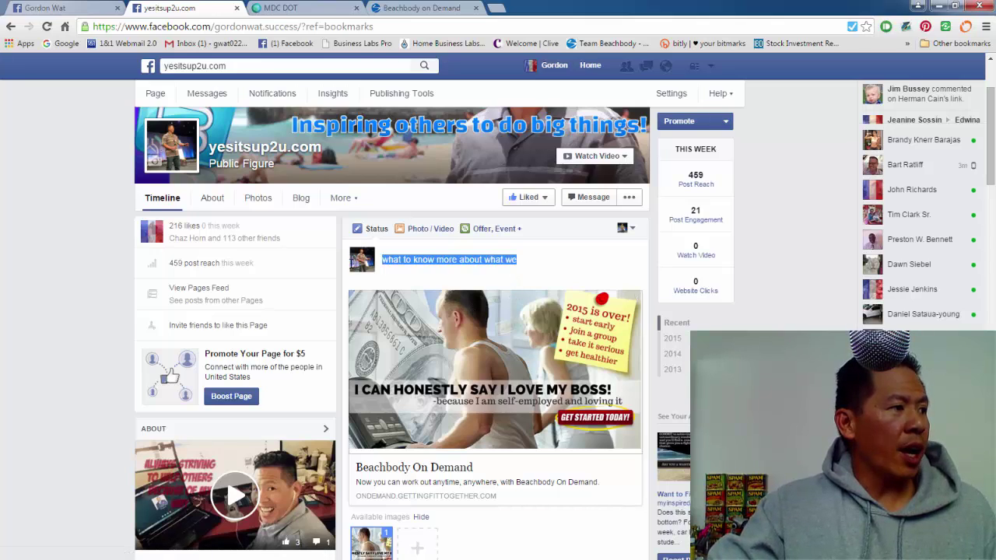
pyautogui.click(550, 263)
pyautogui.scroll(-2, 587, 350)
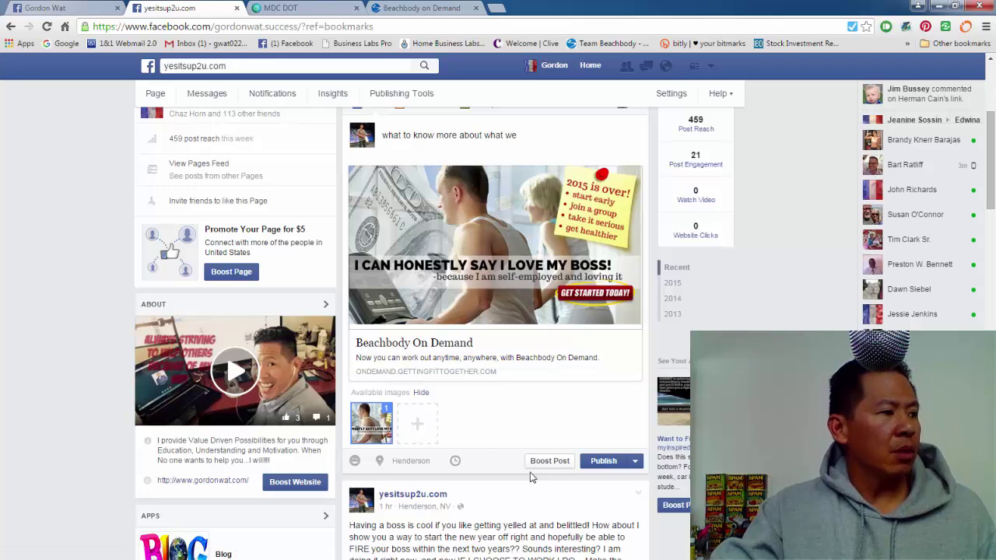
pyautogui.click(605, 462)
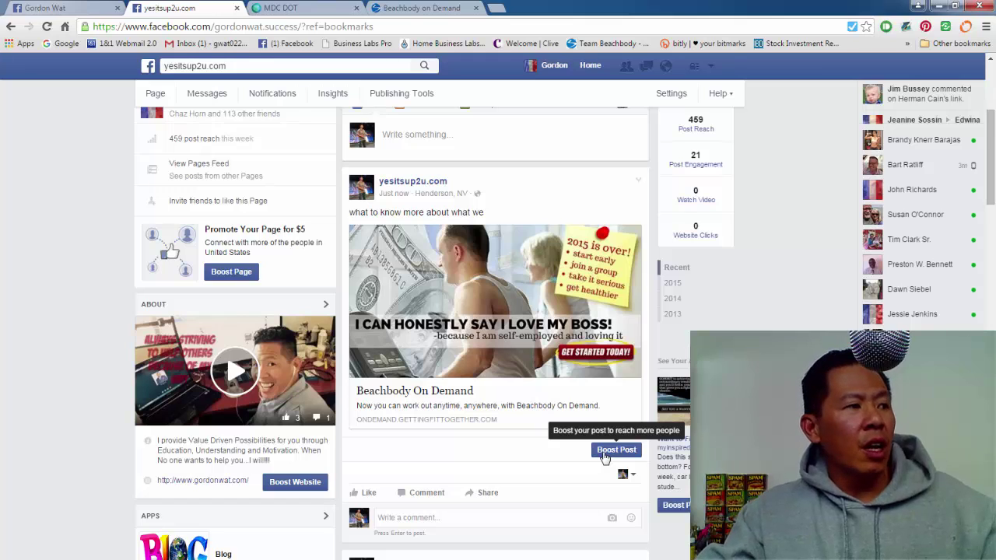
pyautogui.click(514, 308)
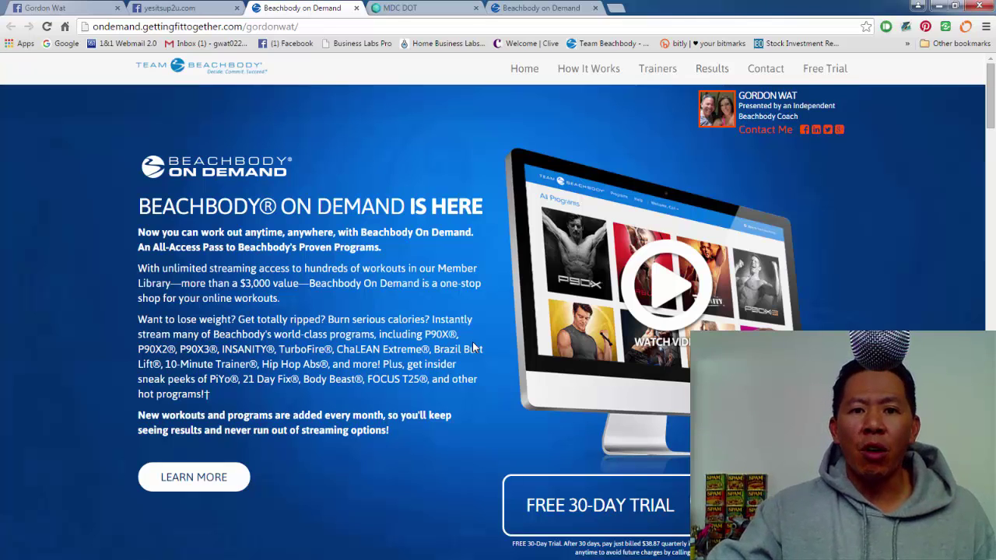
pyautogui.click(357, 8)
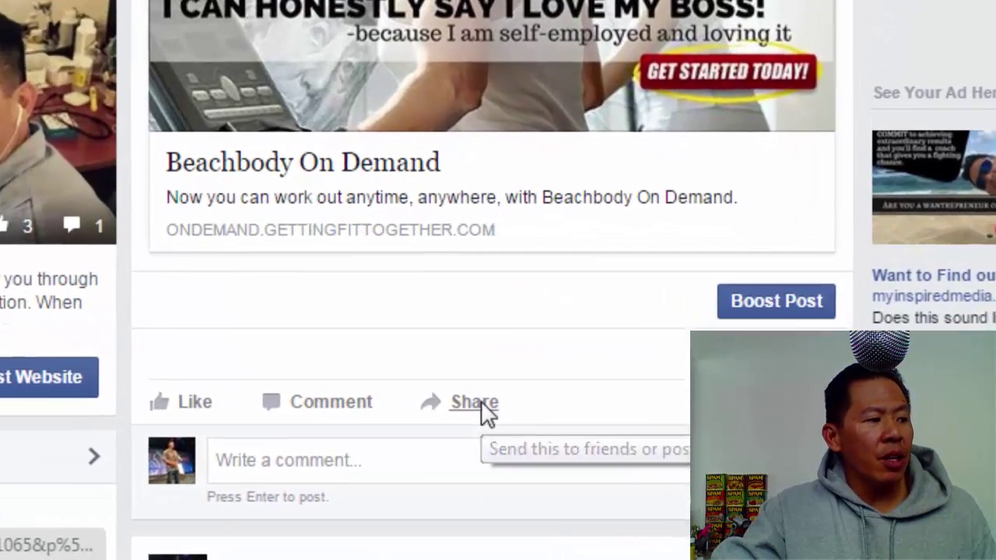
pyautogui.click(491, 494)
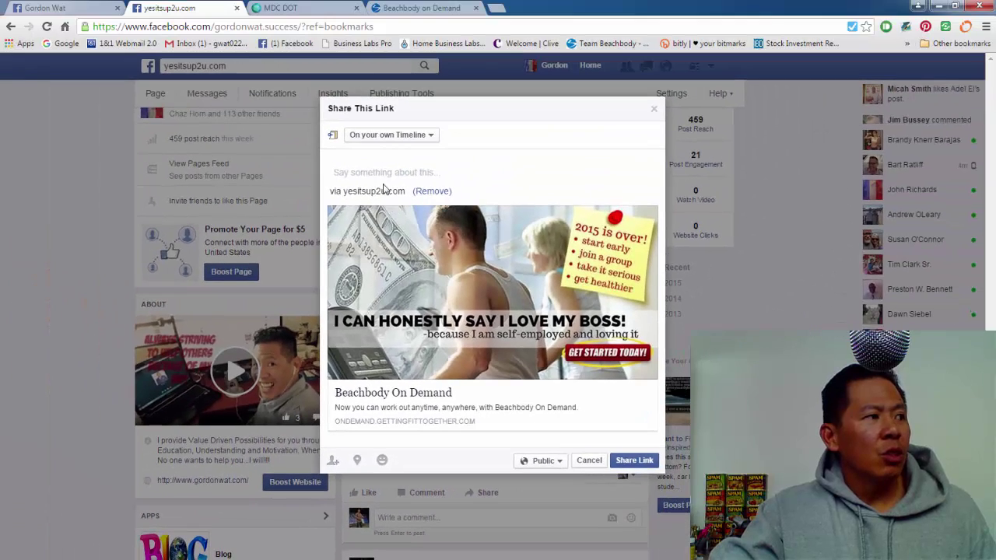
pyautogui.click(432, 137)
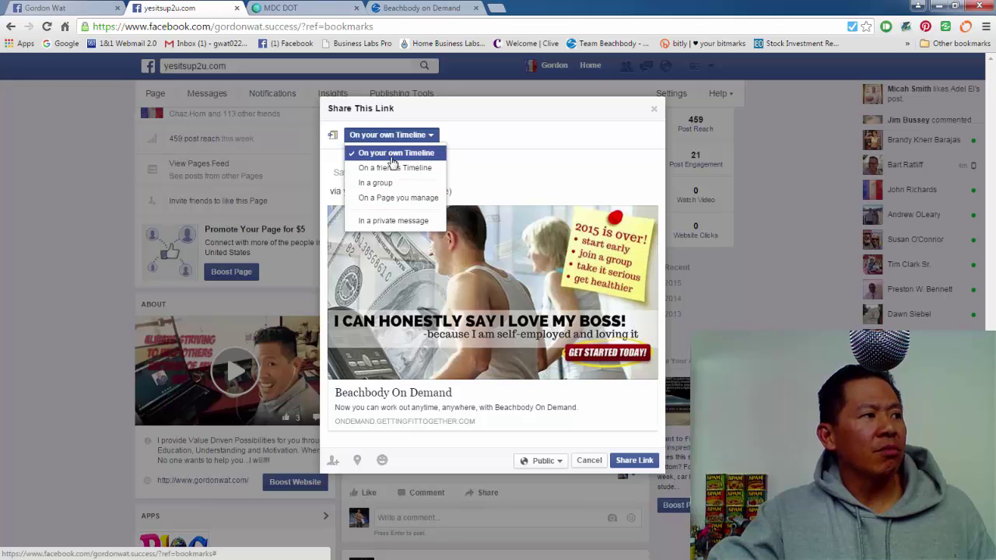
pyautogui.click(654, 109)
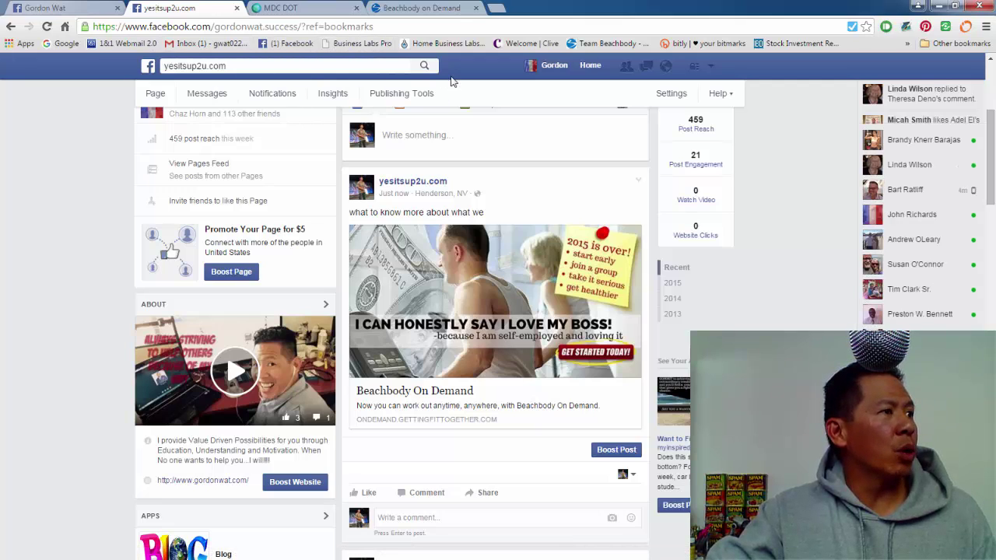
# Step: From Home, open the Wealth In Health Team group's I LOVE MY BOSS banner full size and bring up its save options
pyautogui.click(588, 68)
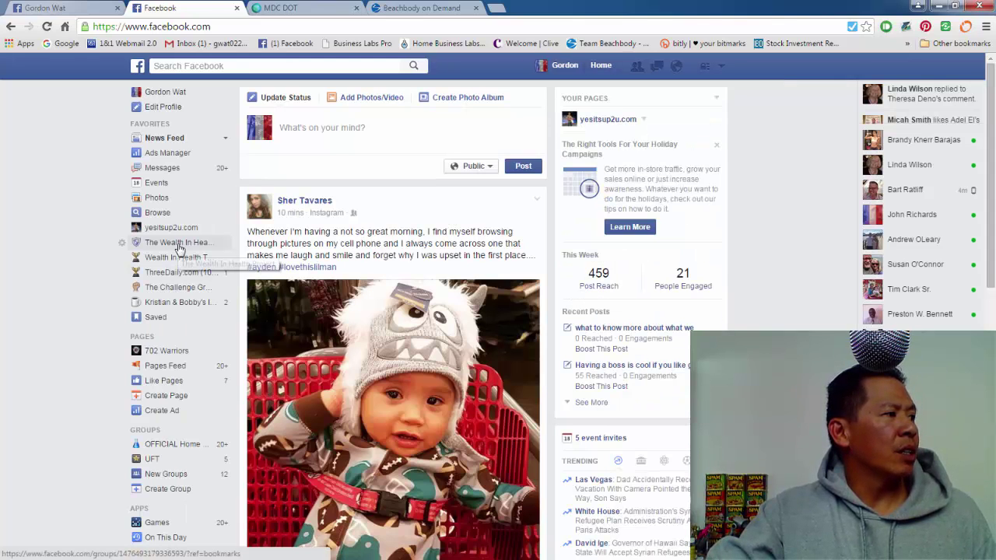
pyautogui.click(179, 258)
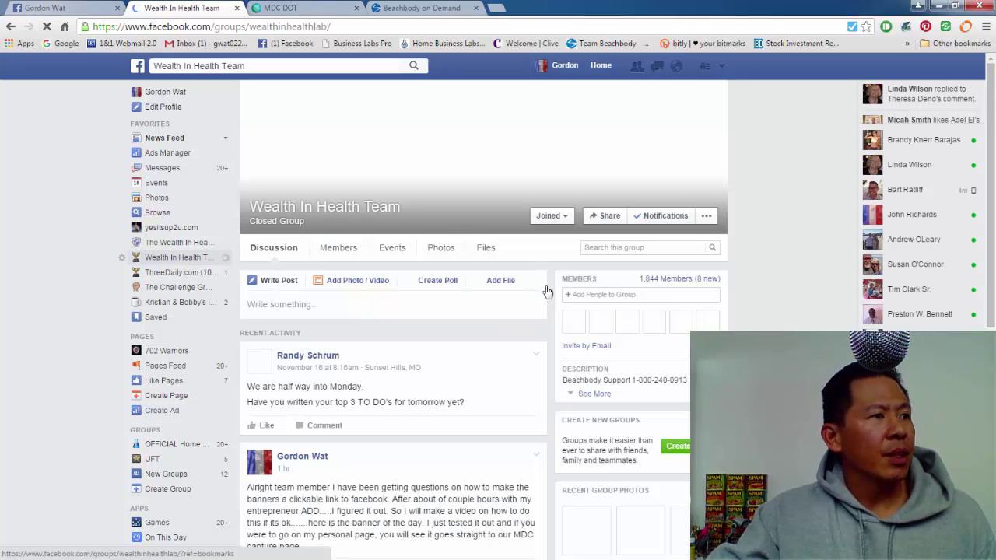
pyautogui.scroll(-15, 498, 359)
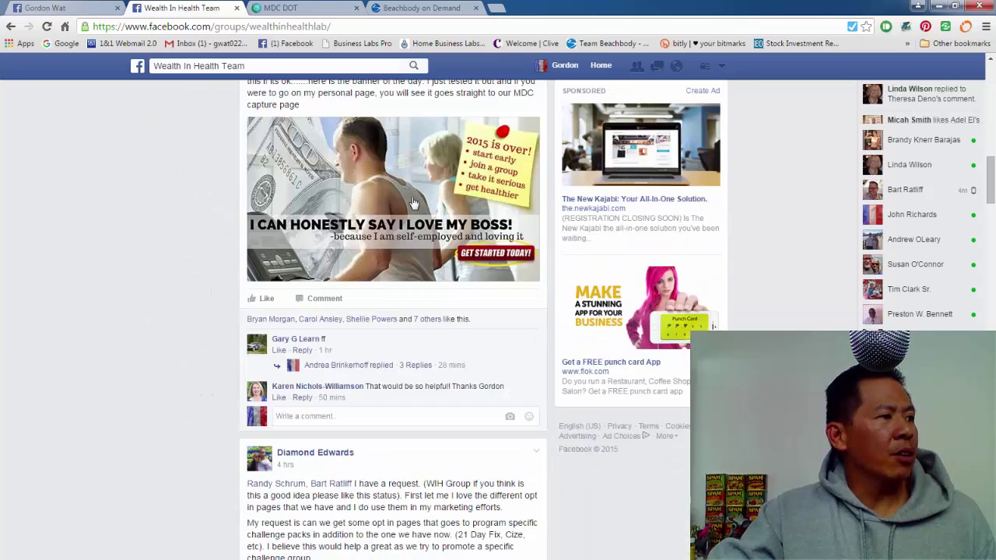
pyautogui.click(412, 204)
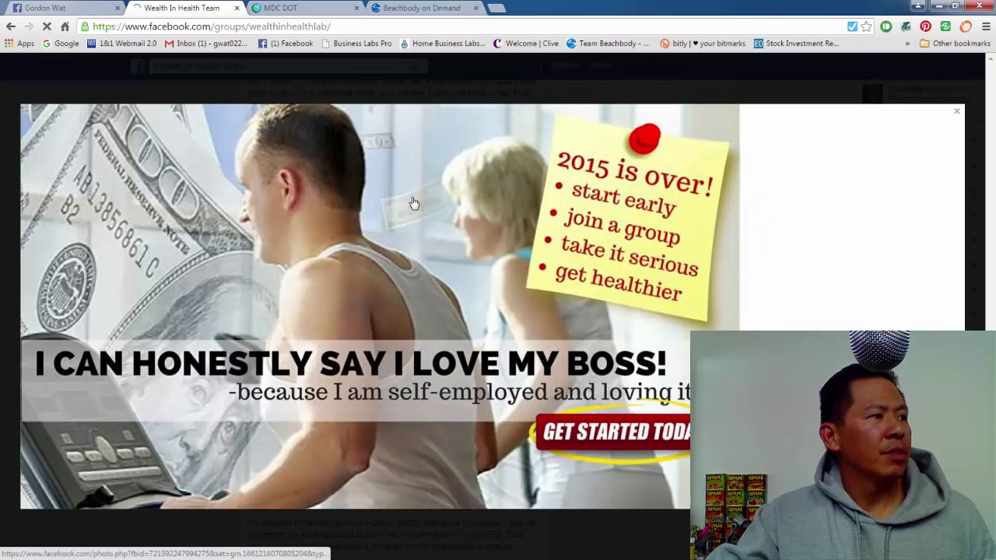
pyautogui.rightClick(498, 204)
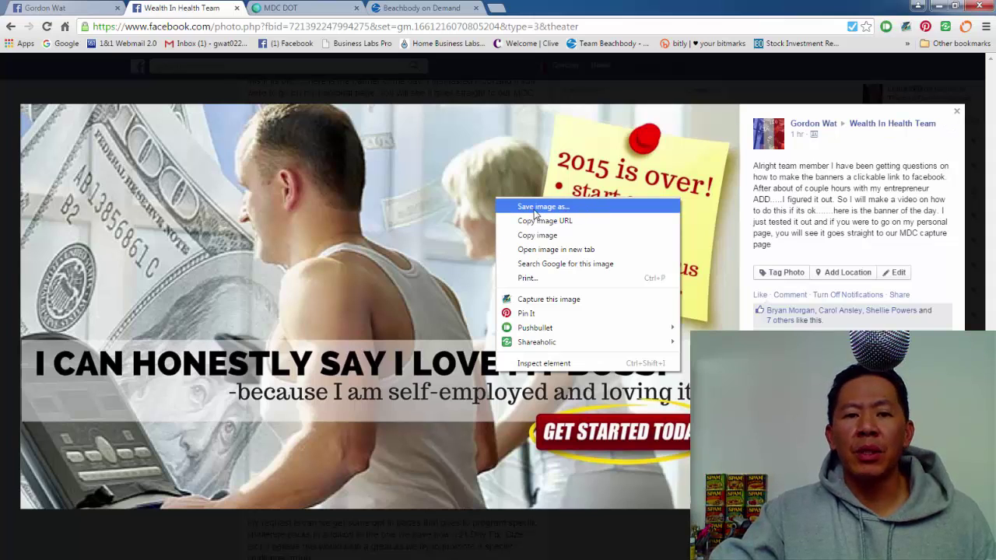
# Step: Save a copy of the I LOVE MY BOSS banner, browsing the Seagate backup drive to Gordons Pics > Generic Banners
pyautogui.click(537, 207)
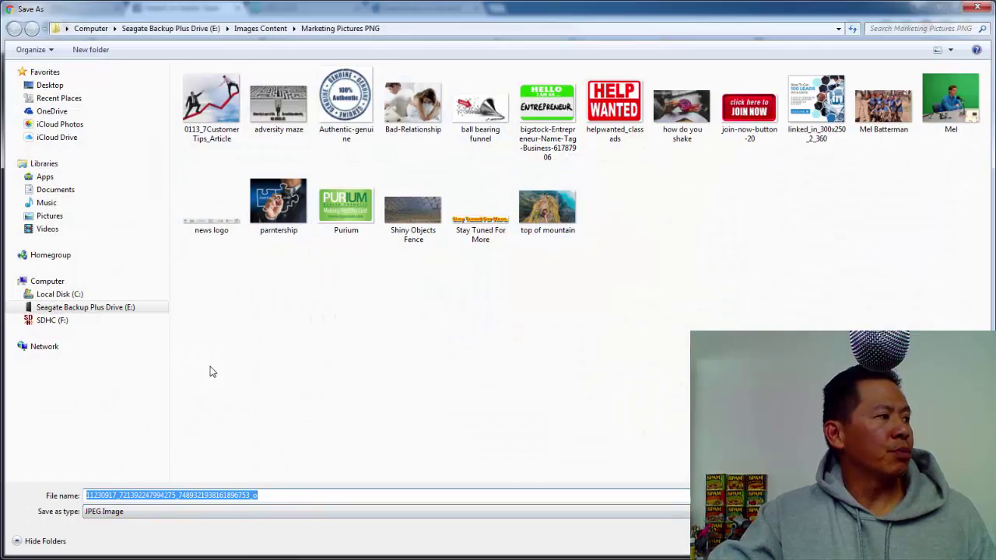
pyautogui.click(25, 251)
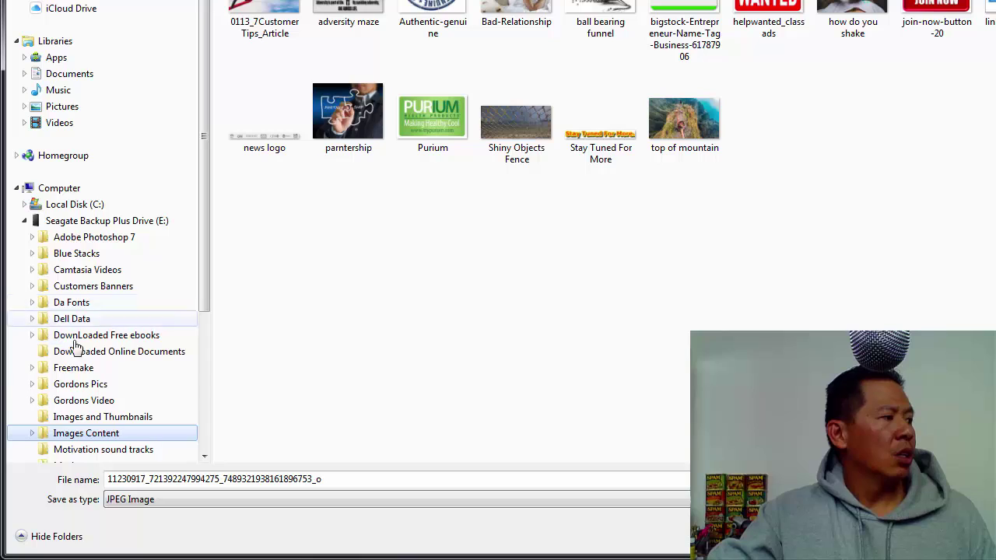
pyautogui.moveTo(211, 257); pyautogui.dragTo(199, 279)
pyautogui.scroll(-1, 156, 351)
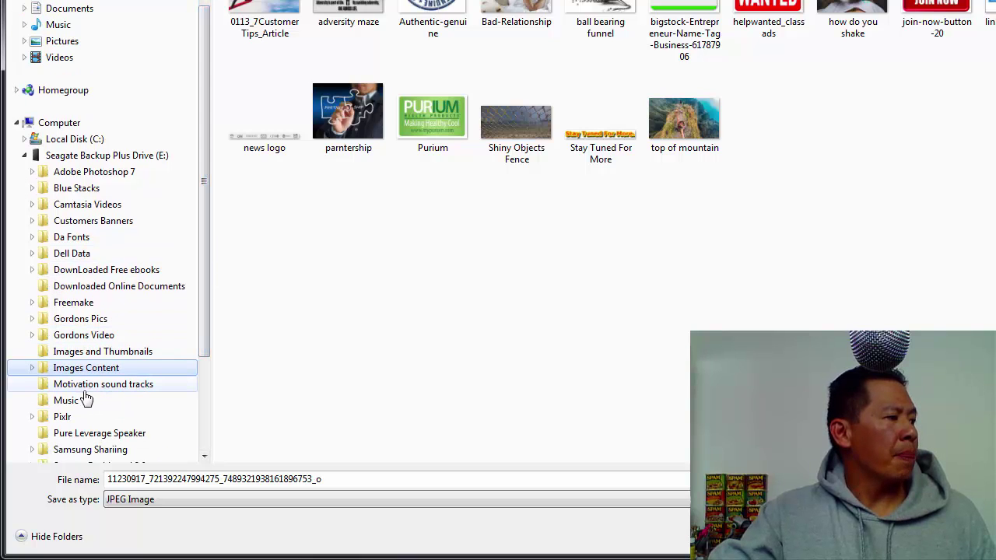
pyautogui.click(31, 320)
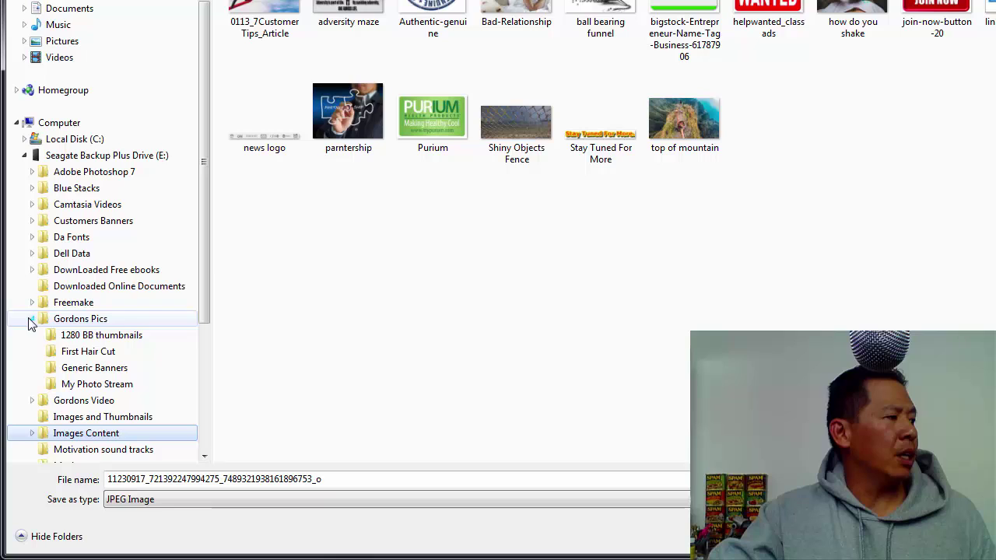
pyautogui.click(104, 371)
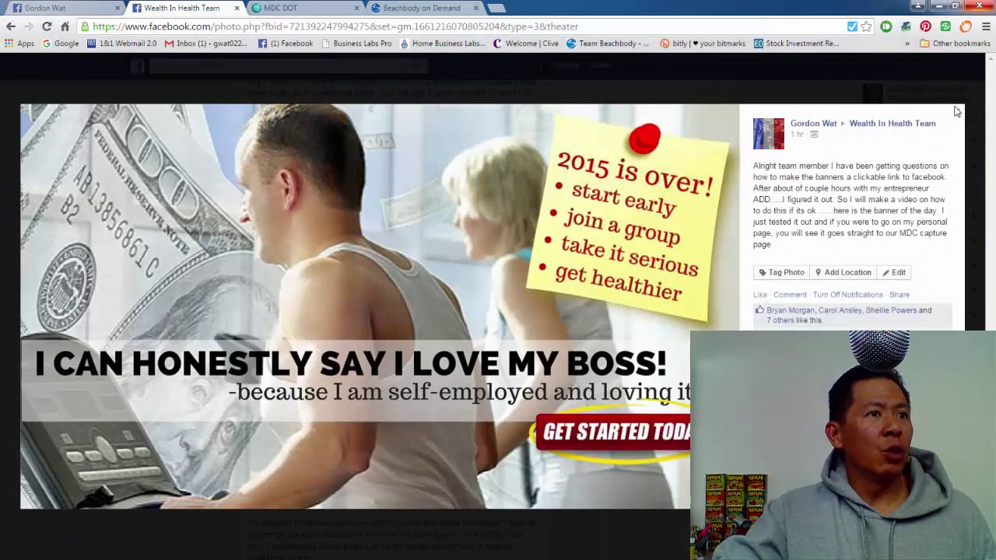
# Step: Close the photo viewer and go to the yesitsup2u.com page
pyautogui.click(957, 113)
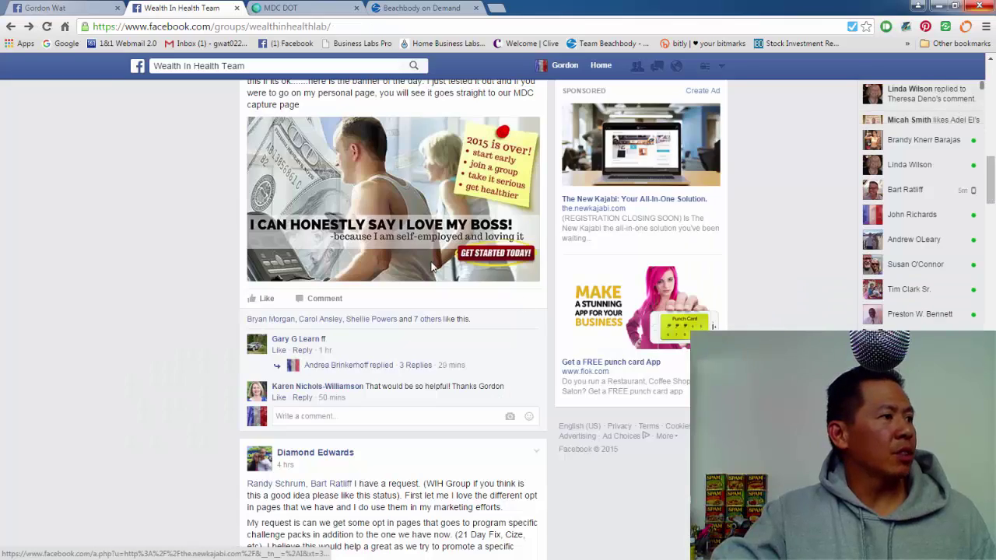
pyautogui.scroll(4, 385, 203)
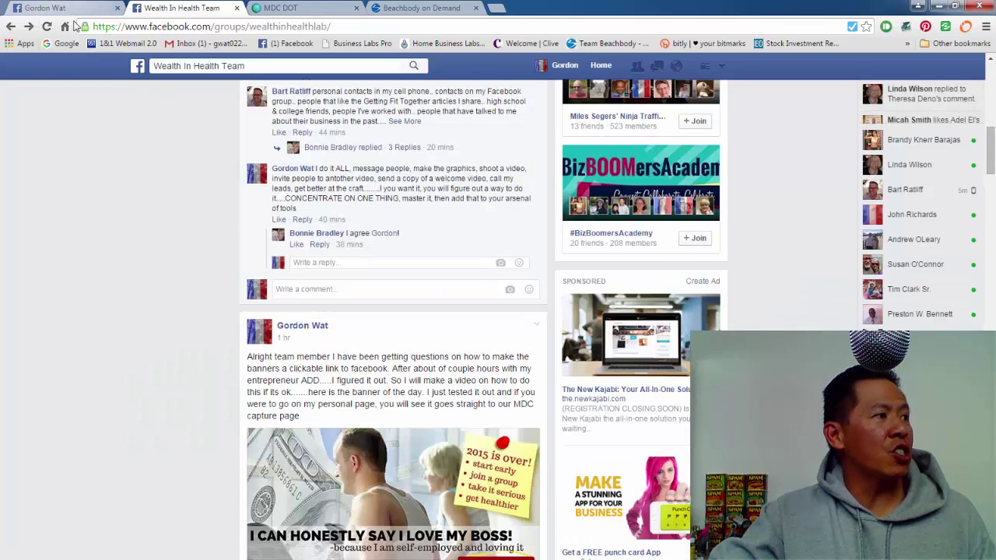
pyautogui.scroll(10, 461, 343)
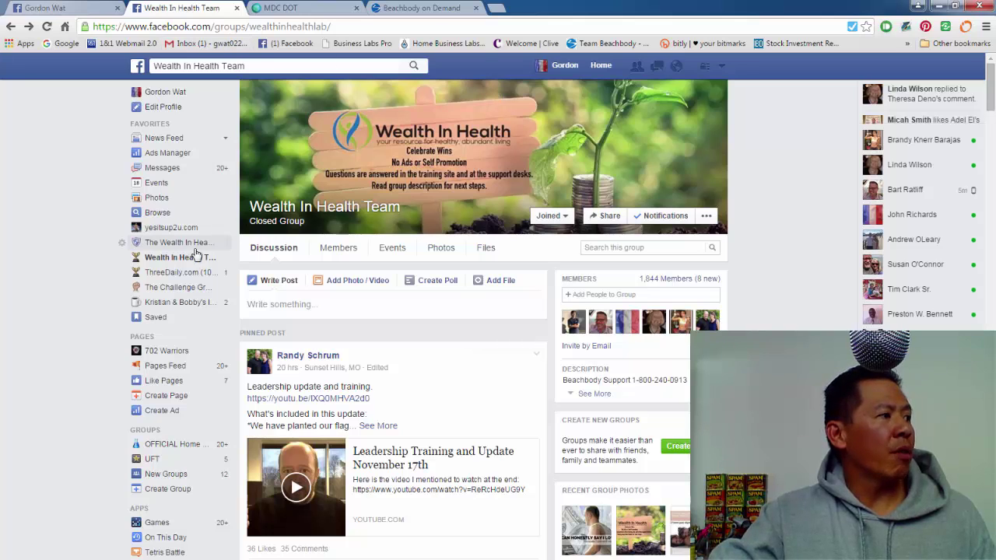
pyautogui.click(179, 227)
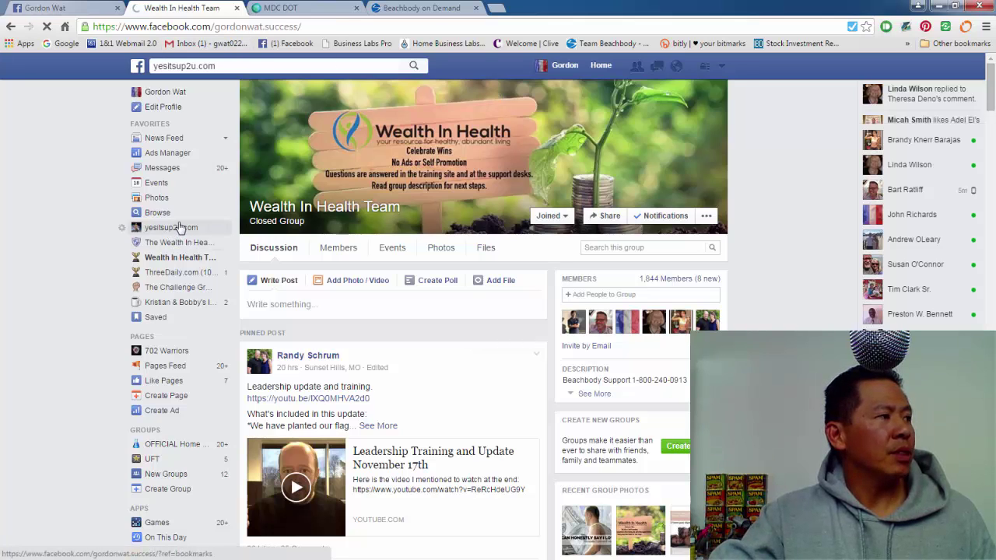
# Step: Delete the Beachbody On Demand link post from the yesitsup2u.com page
pyautogui.scroll(-3, 578, 308)
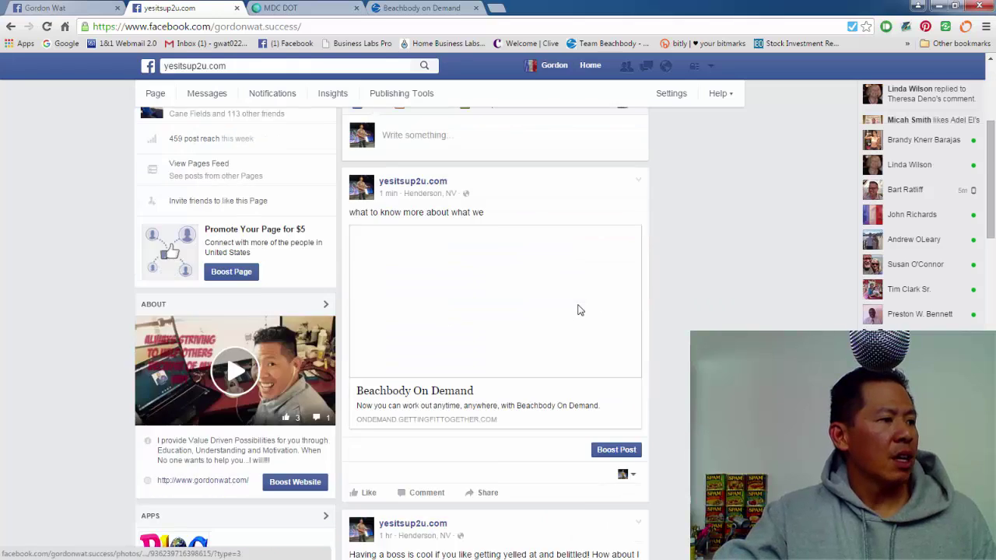
pyautogui.scroll(-2, 579, 311)
pyautogui.scroll(2, 514, 308)
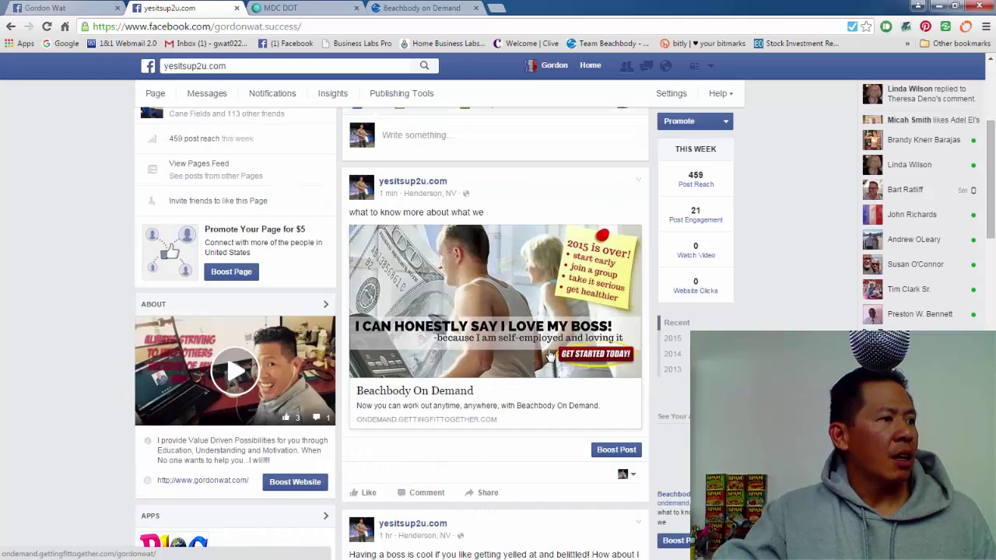
pyautogui.click(639, 180)
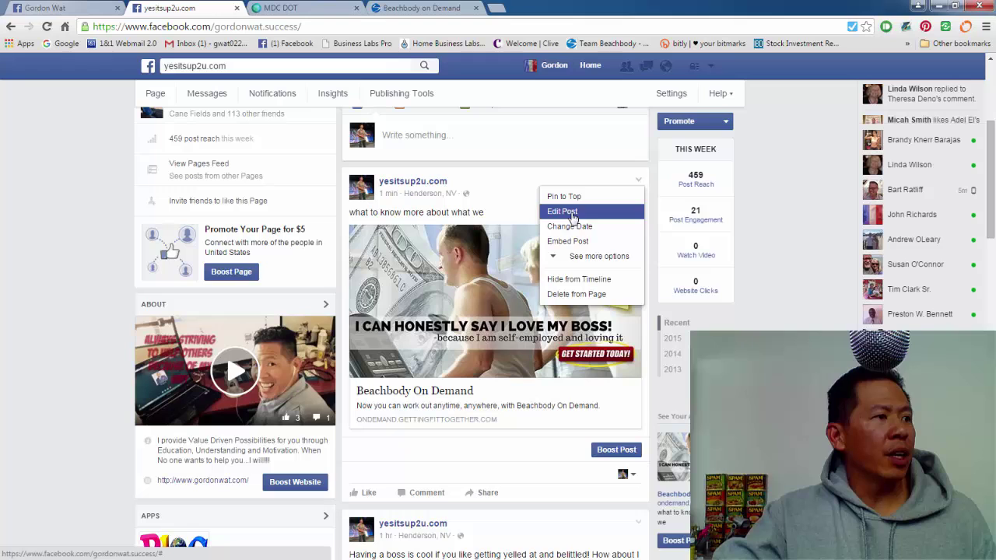
pyautogui.click(576, 294)
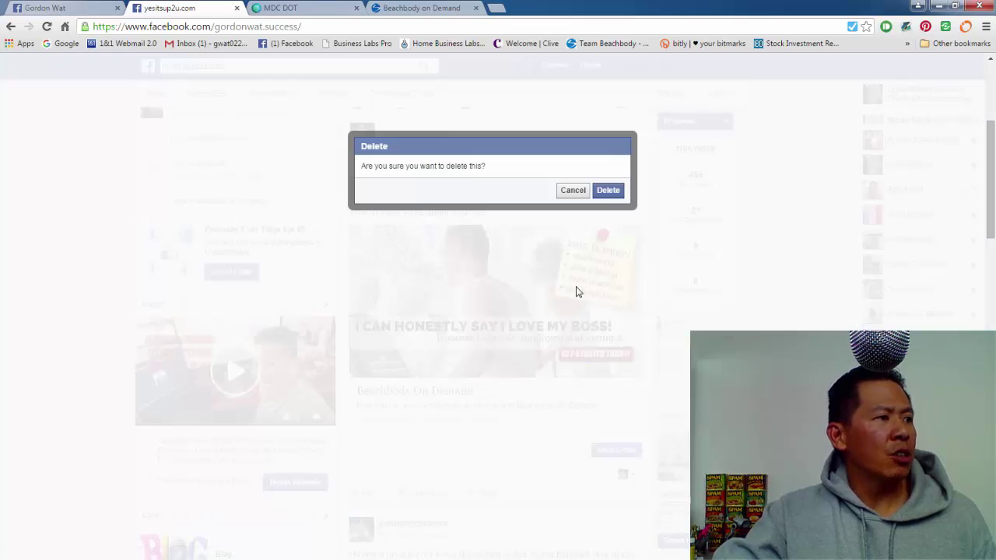
pyautogui.click(606, 191)
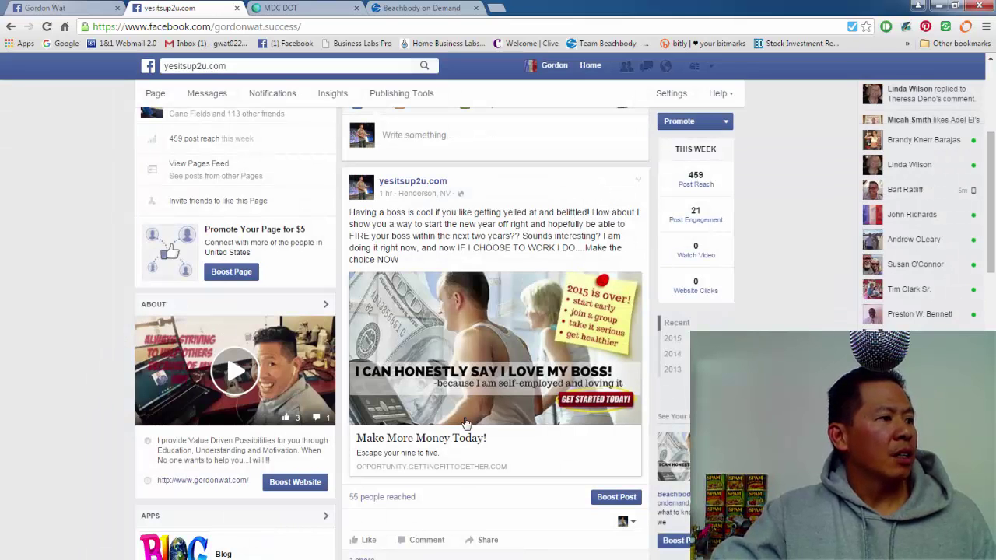
pyautogui.scroll(3, 386, 194)
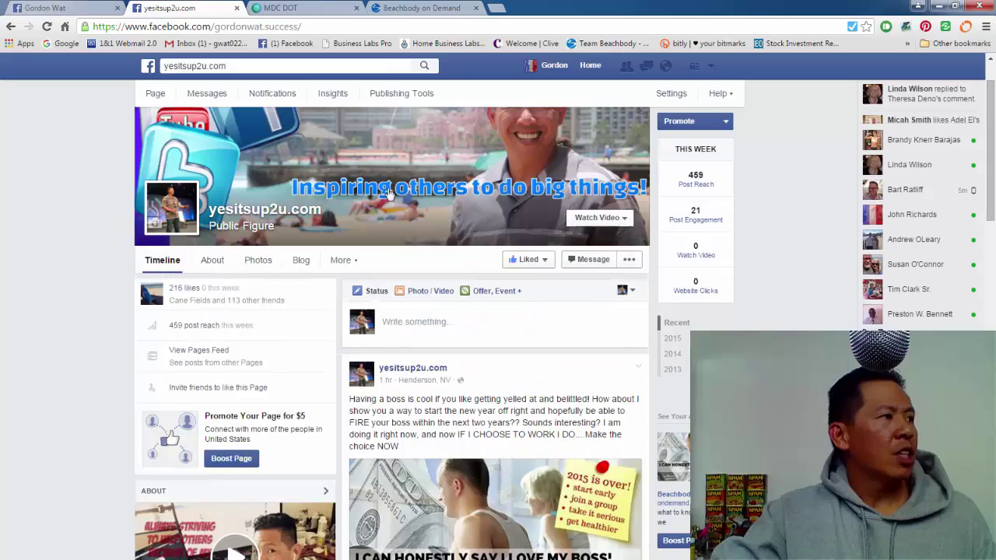
# Step: Copy the opportunity landing-2 page's address from MDC DOT and start a new yesitsup2u.com post
pyautogui.click(299, 9)
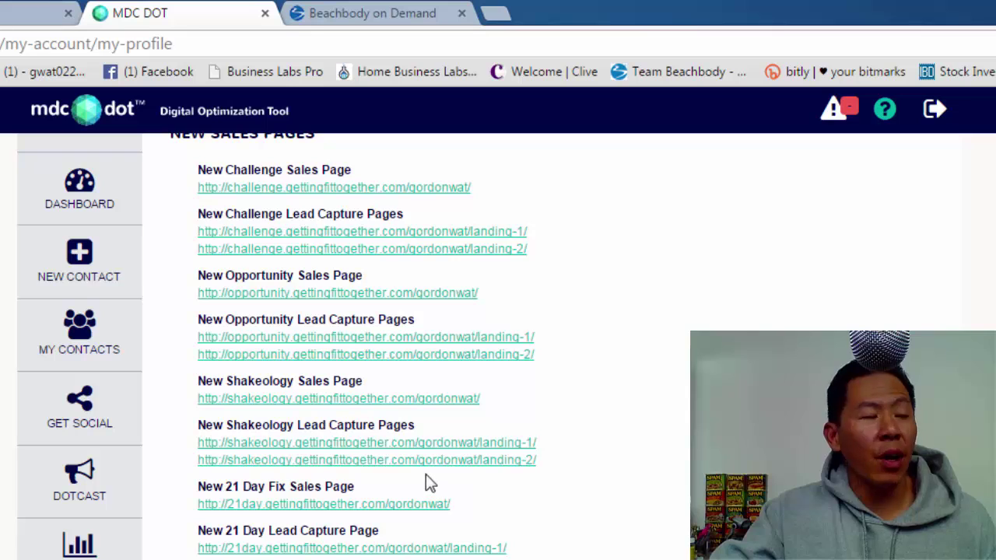
pyautogui.click(439, 358)
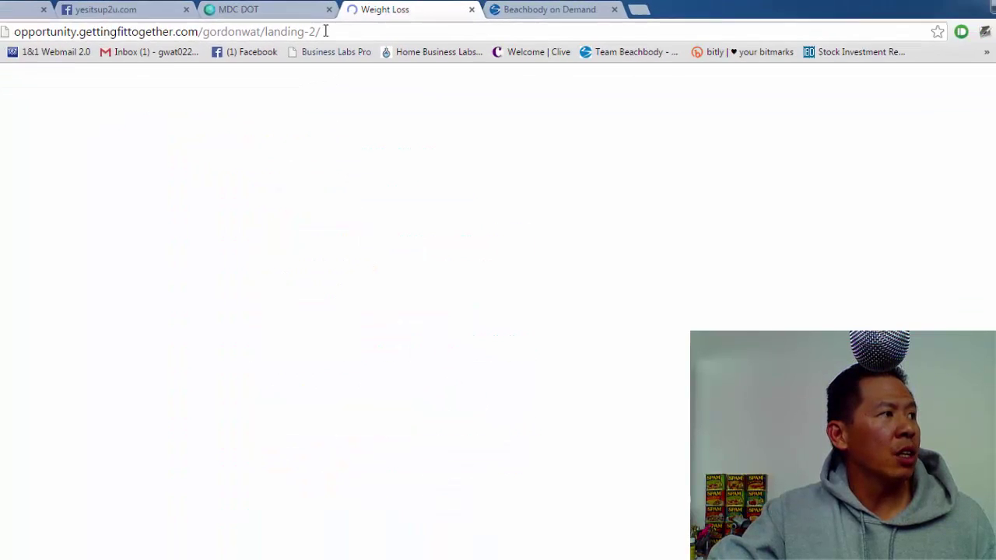
pyautogui.moveTo(351, 26); pyautogui.dragTo(91, 28)
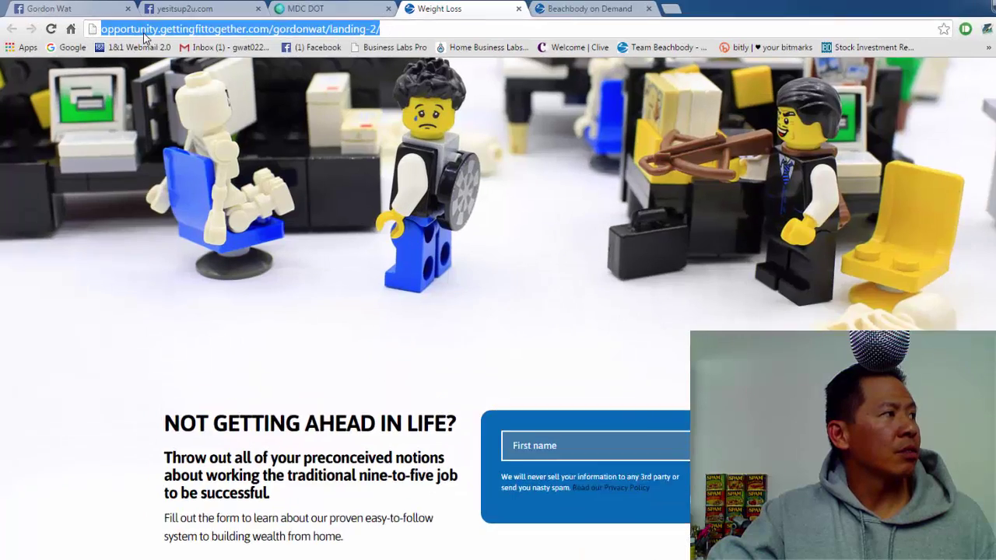
pyautogui.rightClick(132, 30)
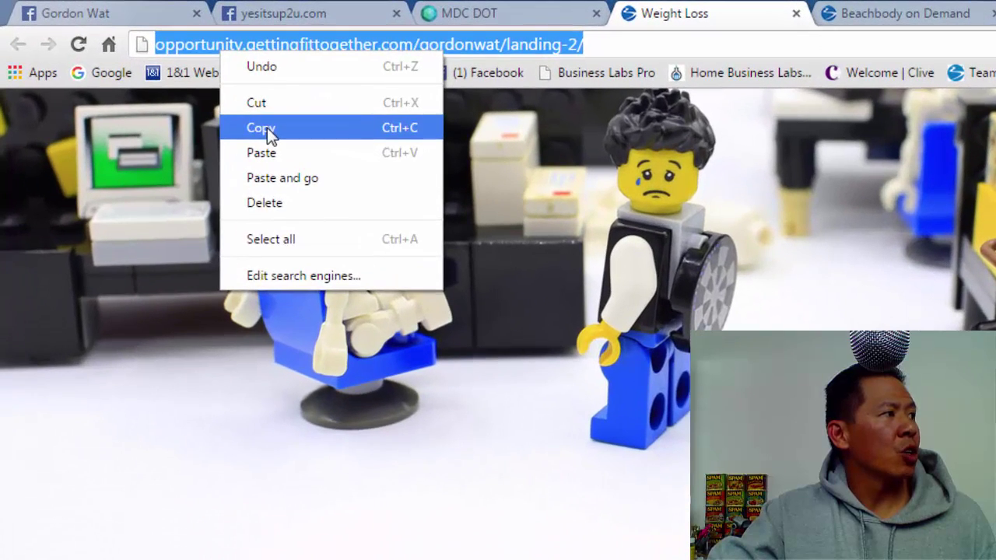
pyautogui.click(160, 75)
pyautogui.click(333, 18)
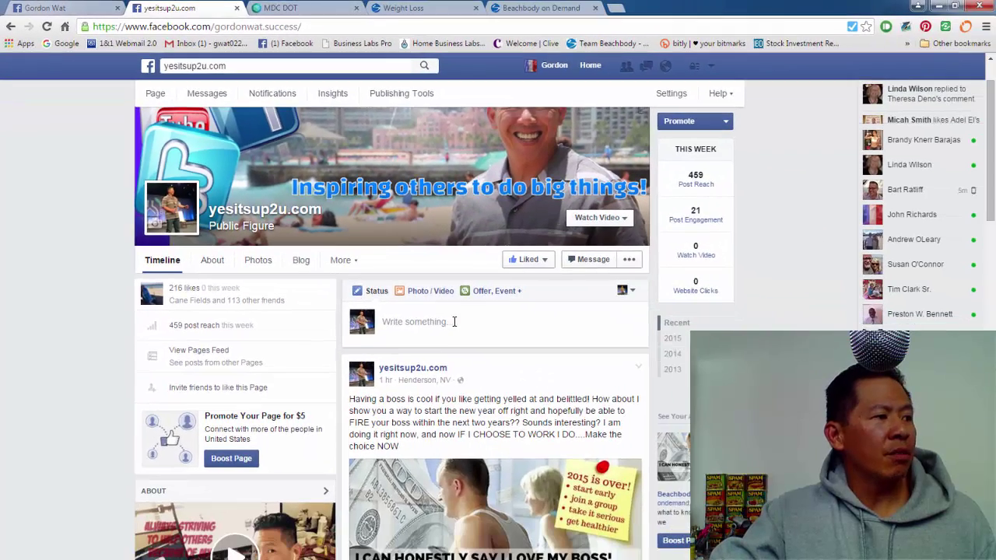
pyautogui.click(729, 516)
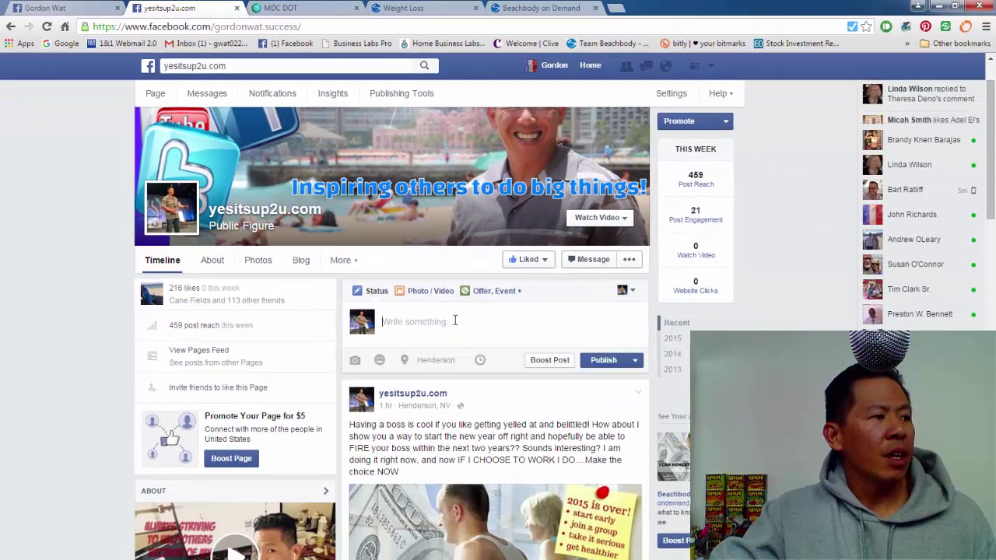
# Step: Paste the landing-2 link and swap the beach preview photo for the uploaded 'I love my boss' banner
pyautogui.rightClick(732, 530)
pyautogui.click(484, 393)
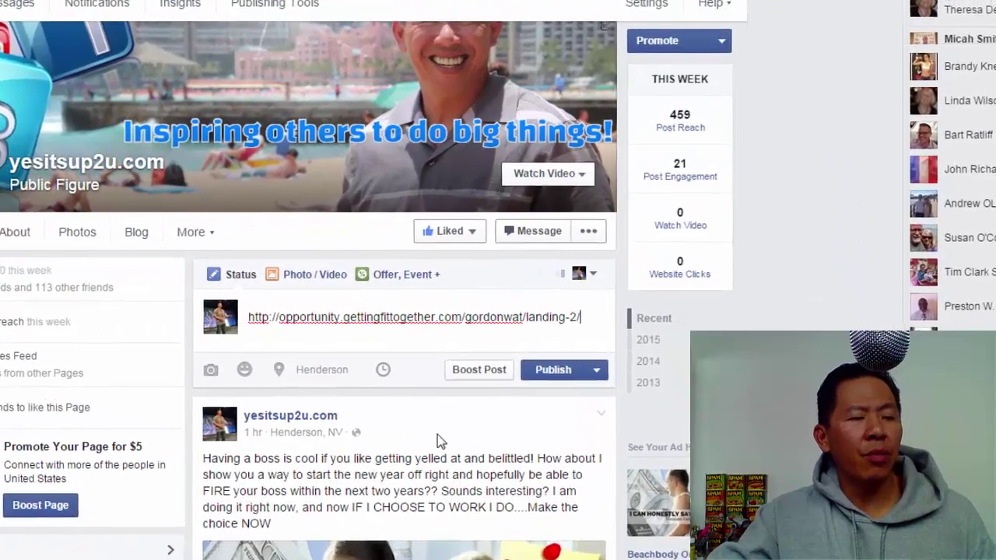
pyautogui.scroll(-3, 435, 443)
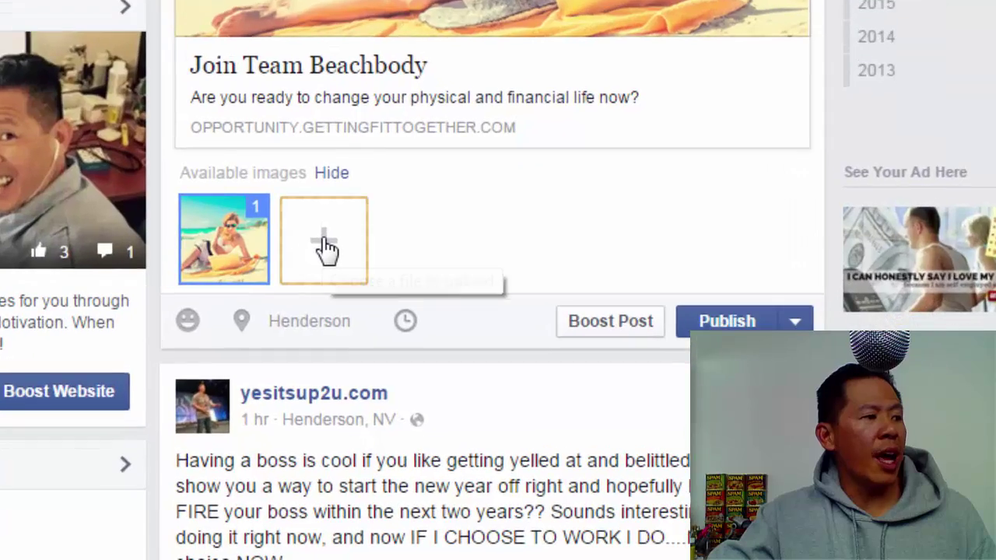
pyautogui.click(327, 248)
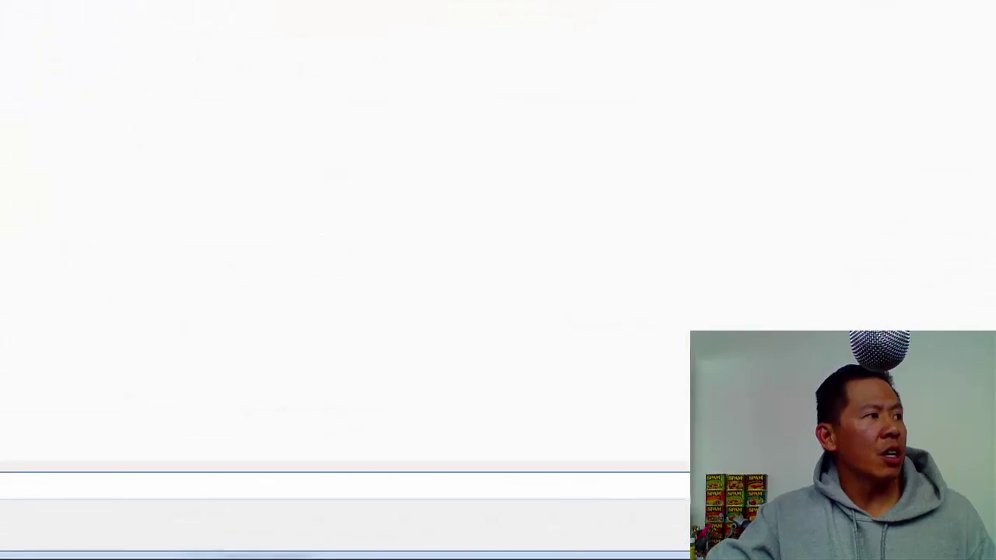
pyautogui.doubleClick(283, 2)
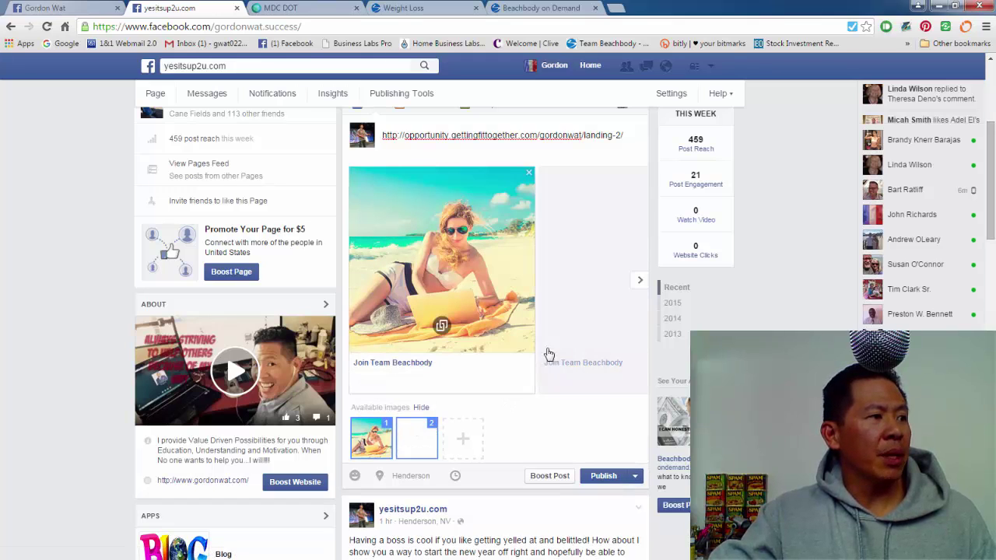
pyautogui.click(529, 175)
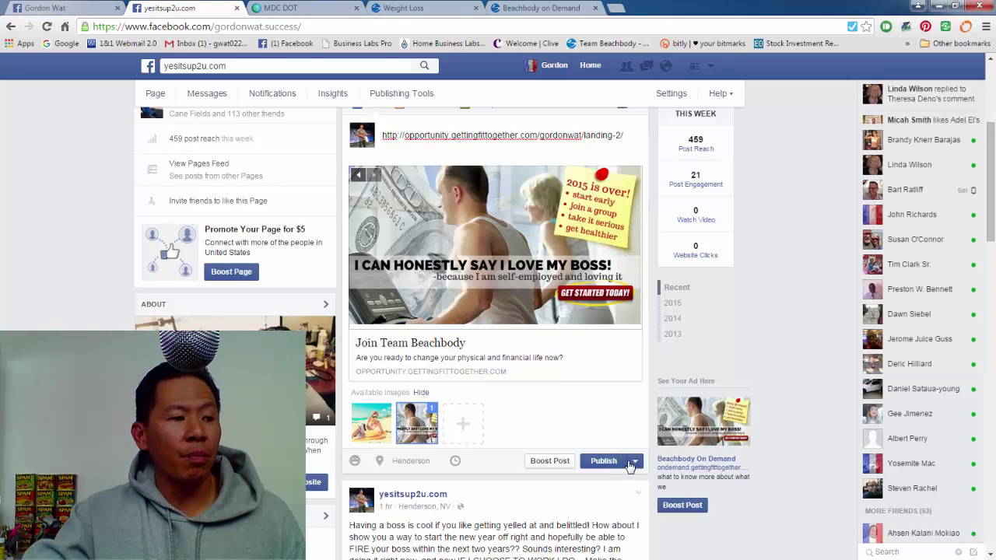
# Step: Publish the Join Team Beachbody banner post, then delete it from the yesitsup2u.com page
pyautogui.click(605, 459)
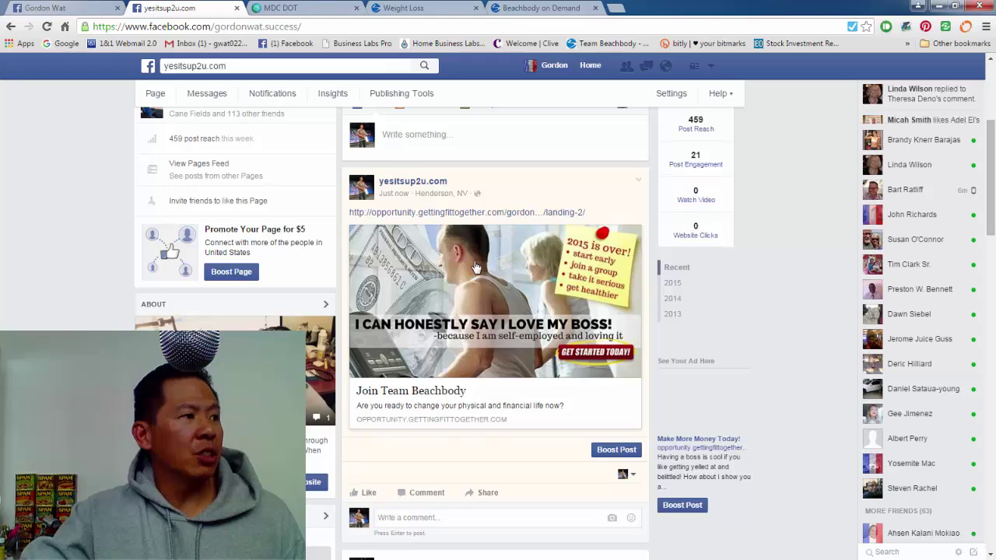
pyautogui.scroll(-4, 544, 396)
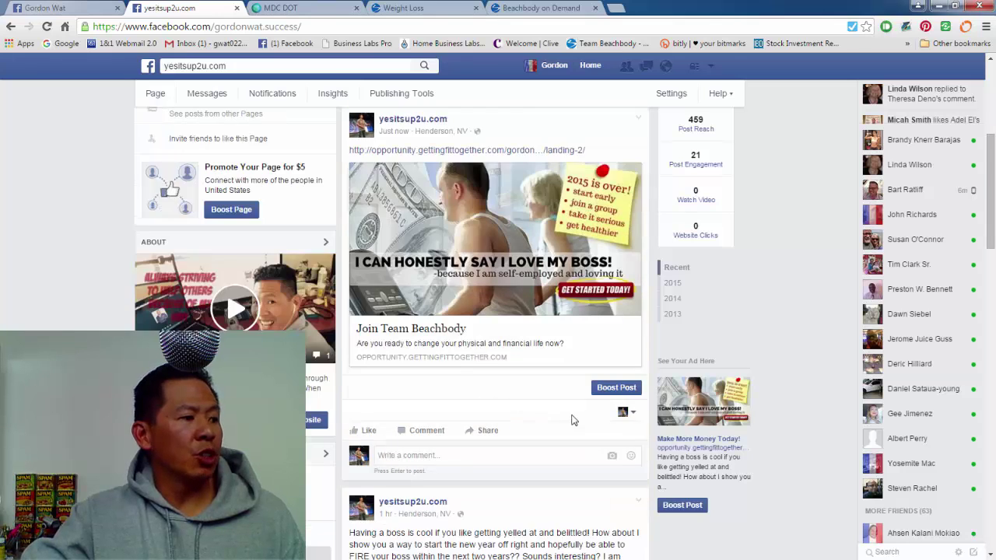
pyautogui.scroll(4, 628, 250)
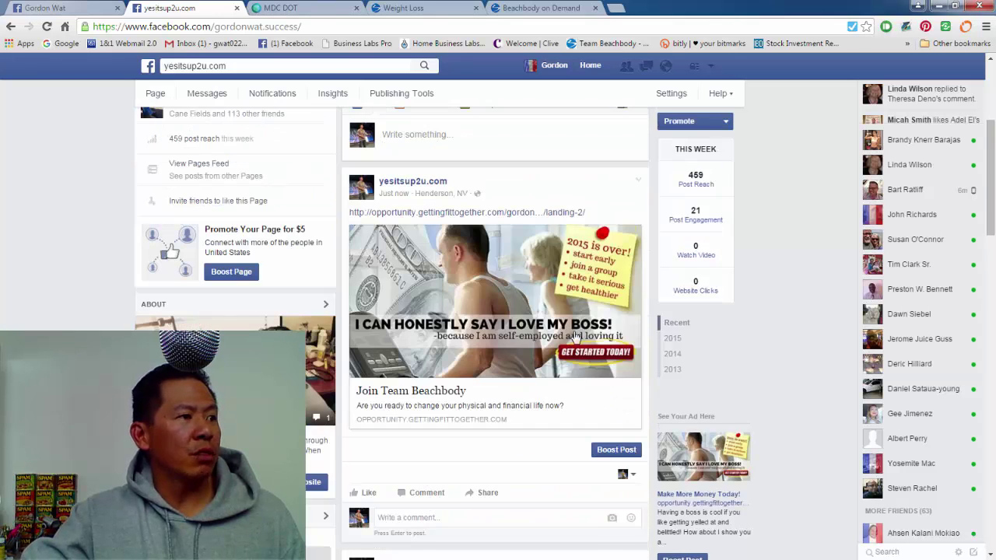
pyautogui.click(638, 181)
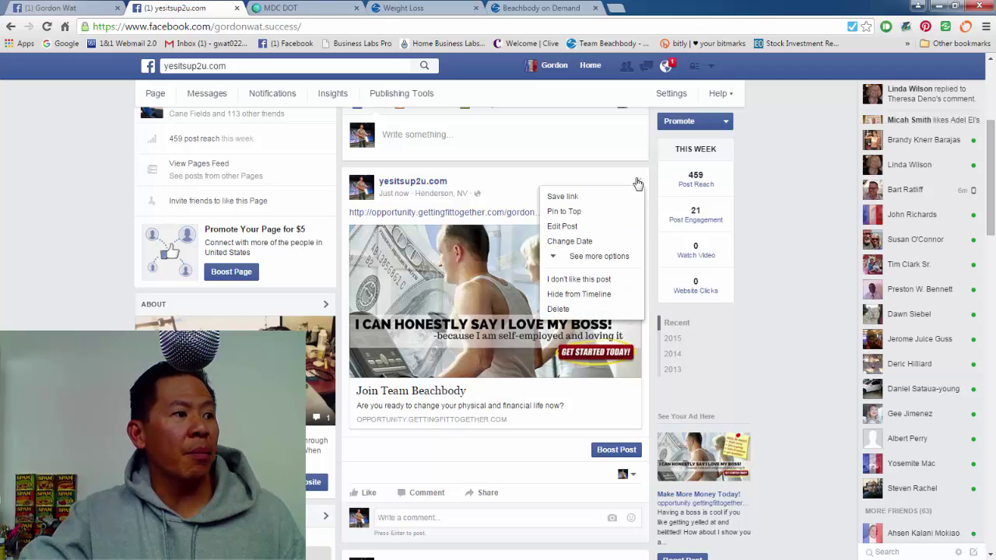
pyautogui.click(558, 310)
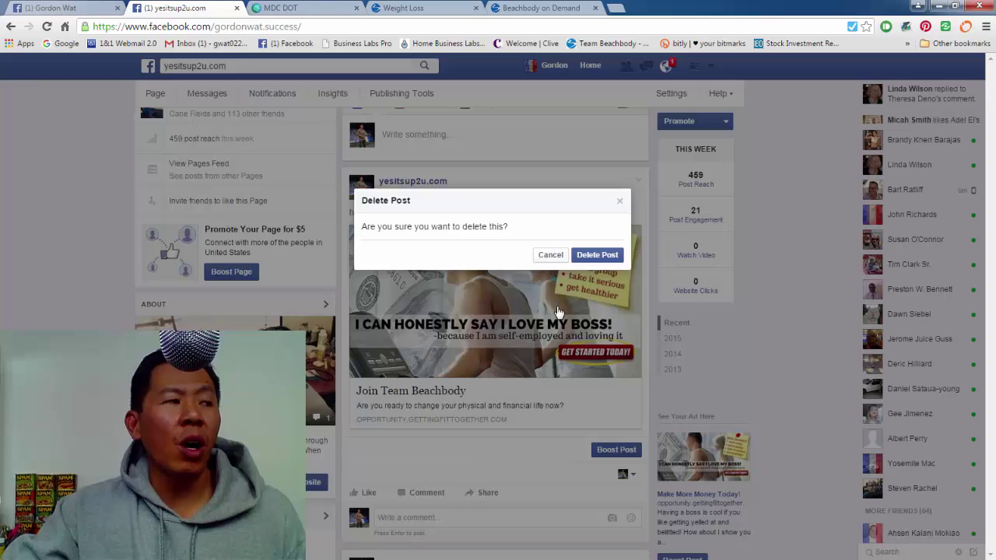
pyautogui.click(595, 256)
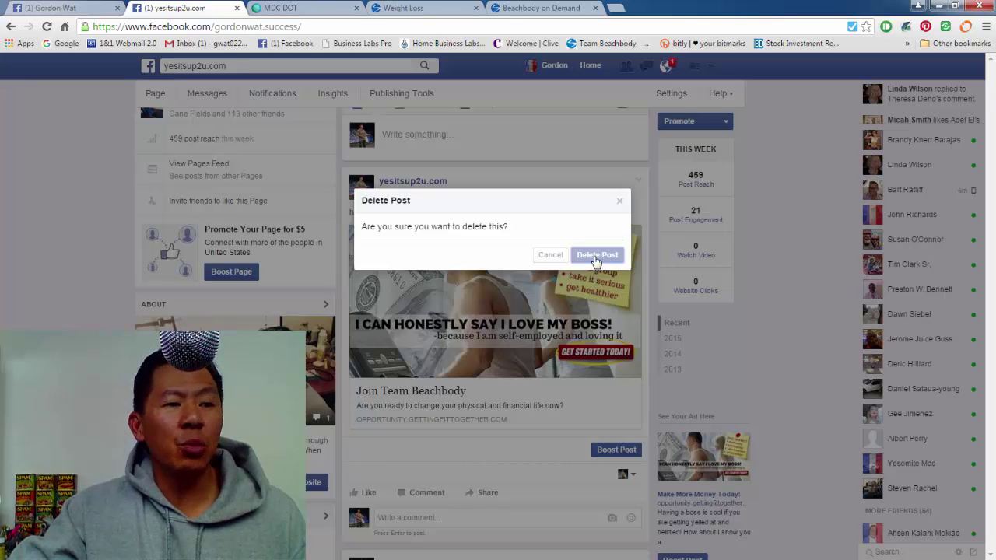